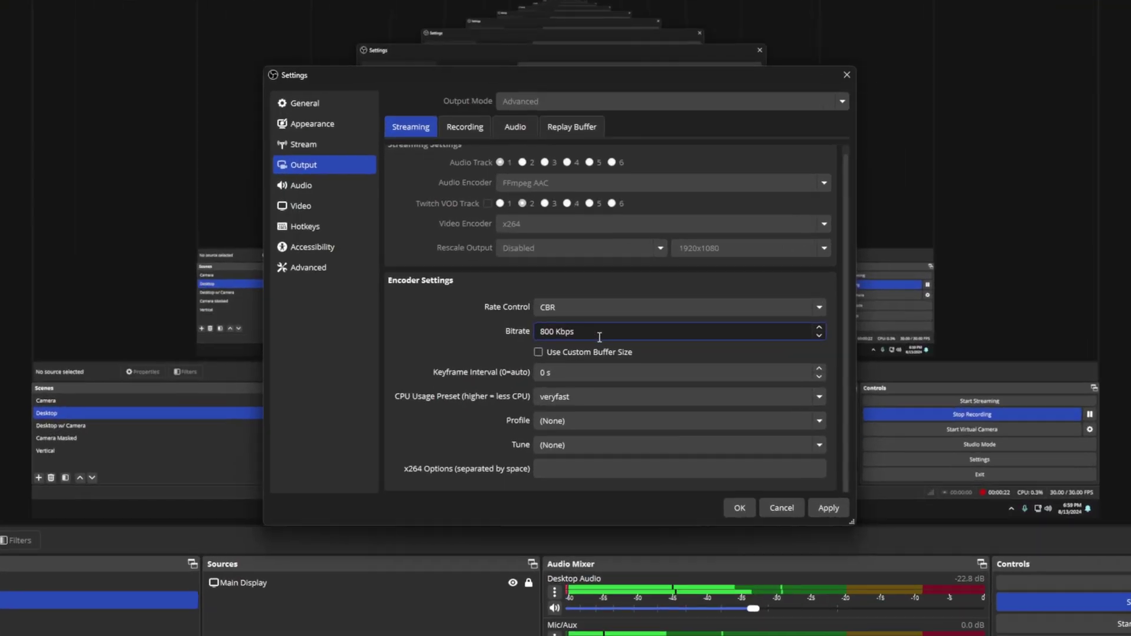
Enter an 8000 Kbps streaming bitrate and keep veryfast as the CPU usage preset.
text(0)
click(578, 398)
click(451, 422)
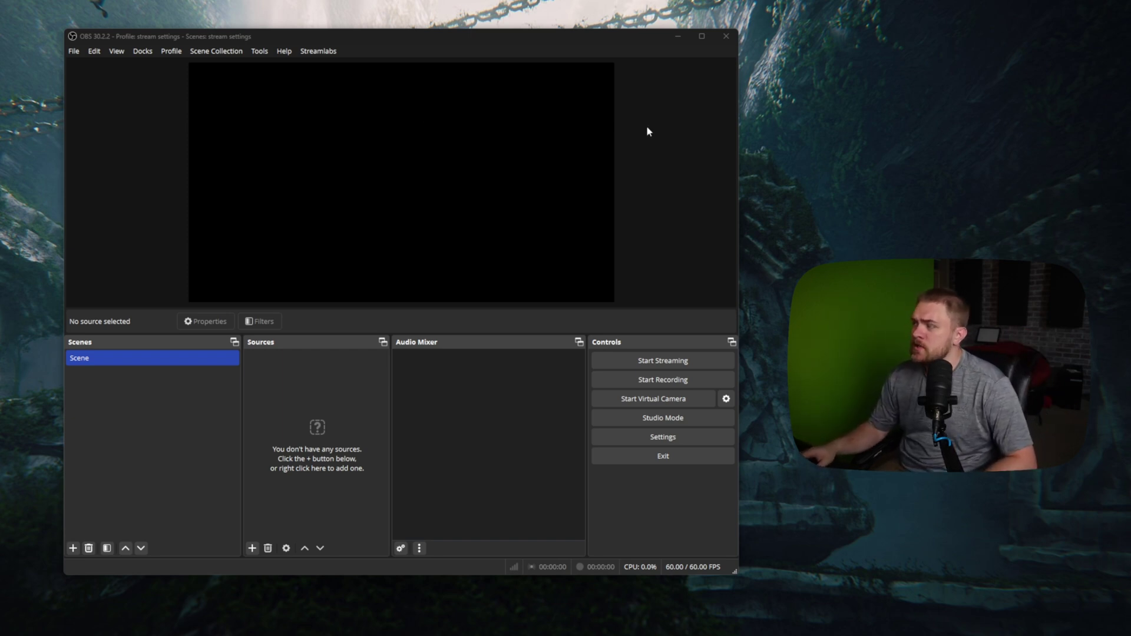
Glance at the File menu, then open Settings on the Video page.
click(70, 58)
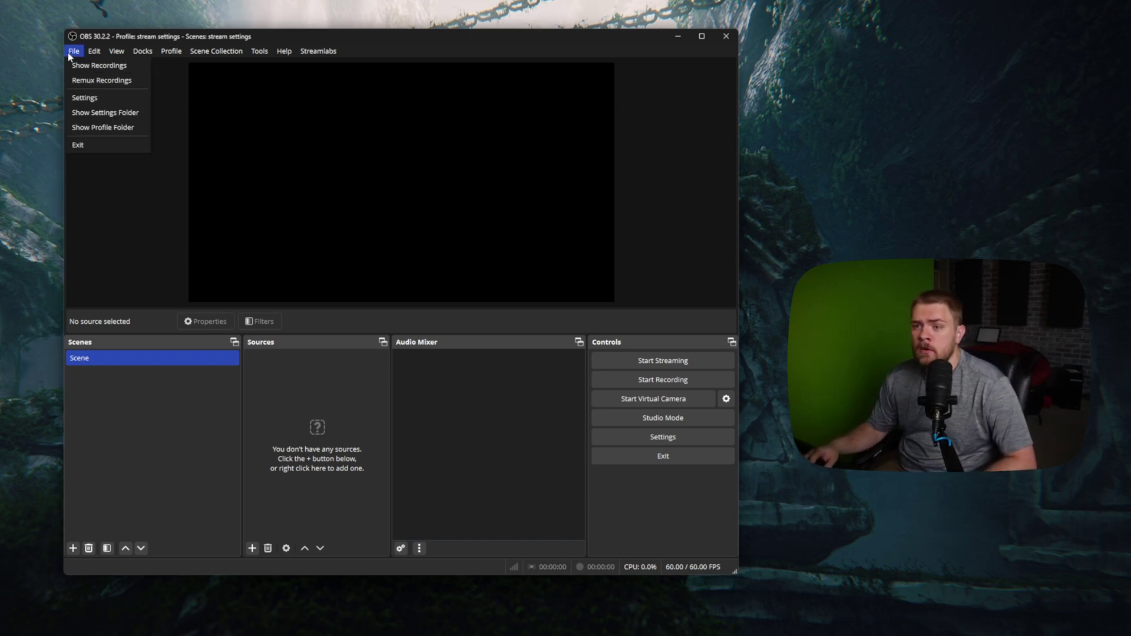
click(532, 544)
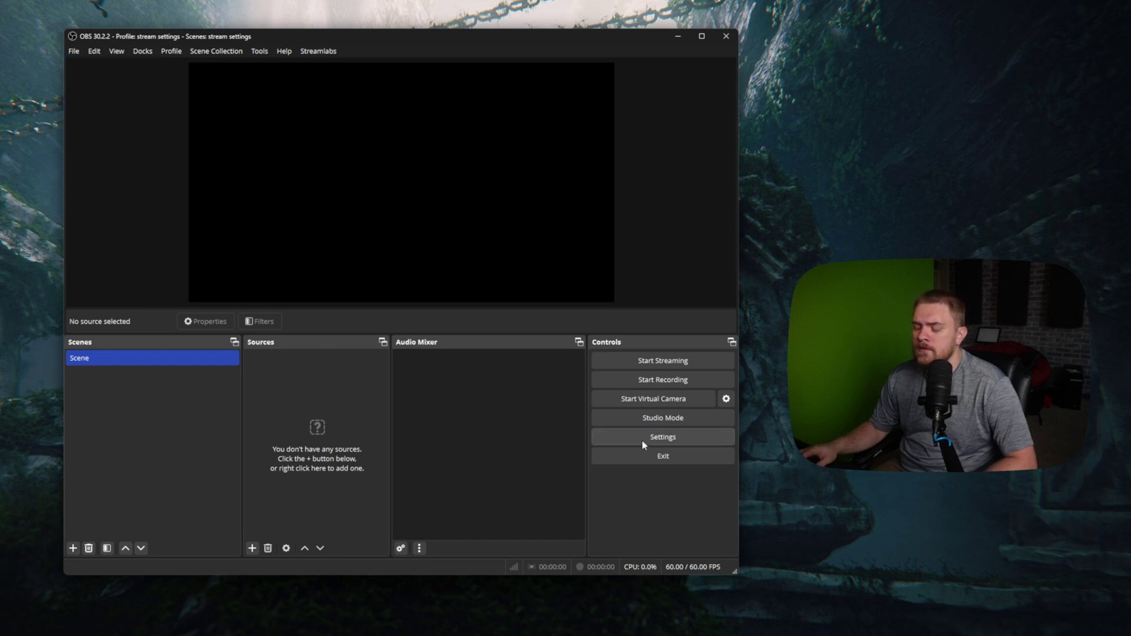
click(642, 439)
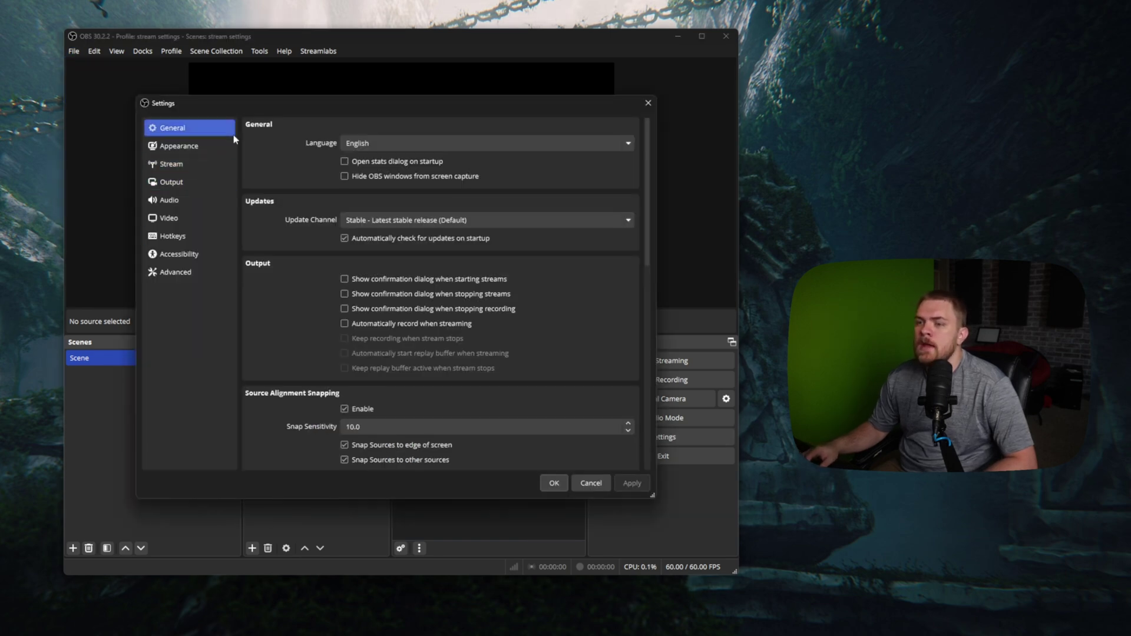
click(194, 218)
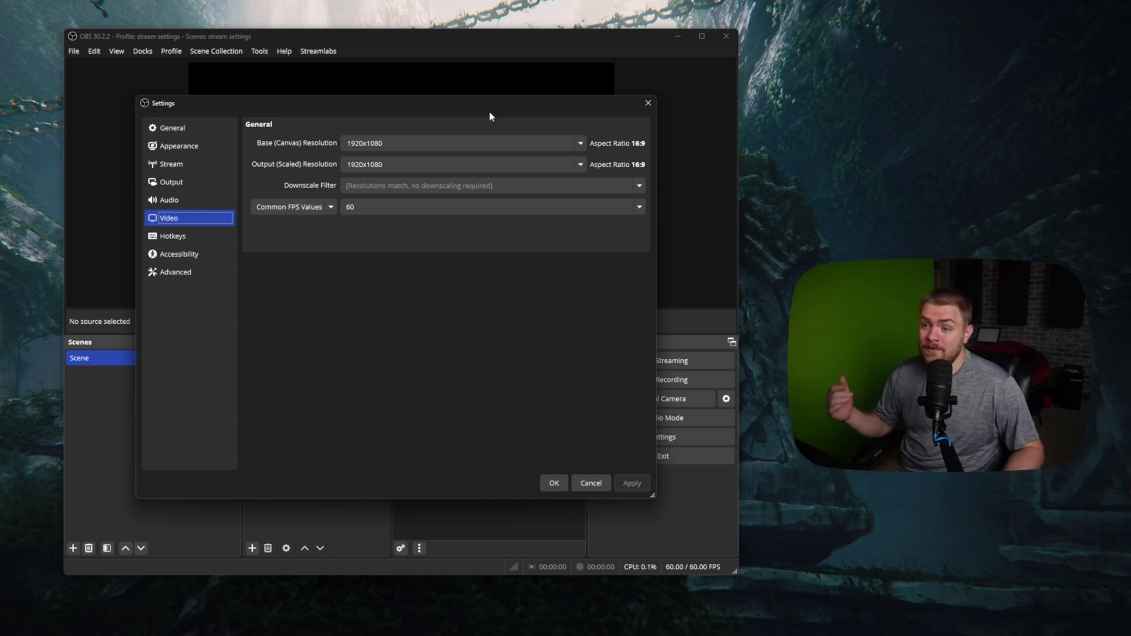
Confirm 1920x1080 as the base canvas resolution.
click(363, 145)
click(577, 142)
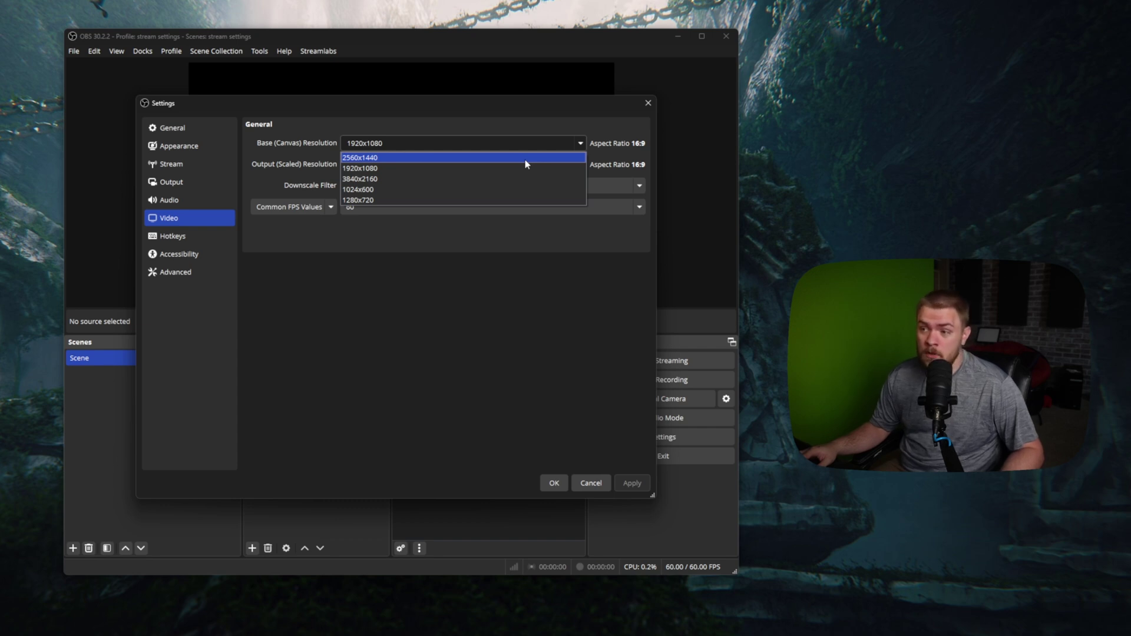
click(501, 130)
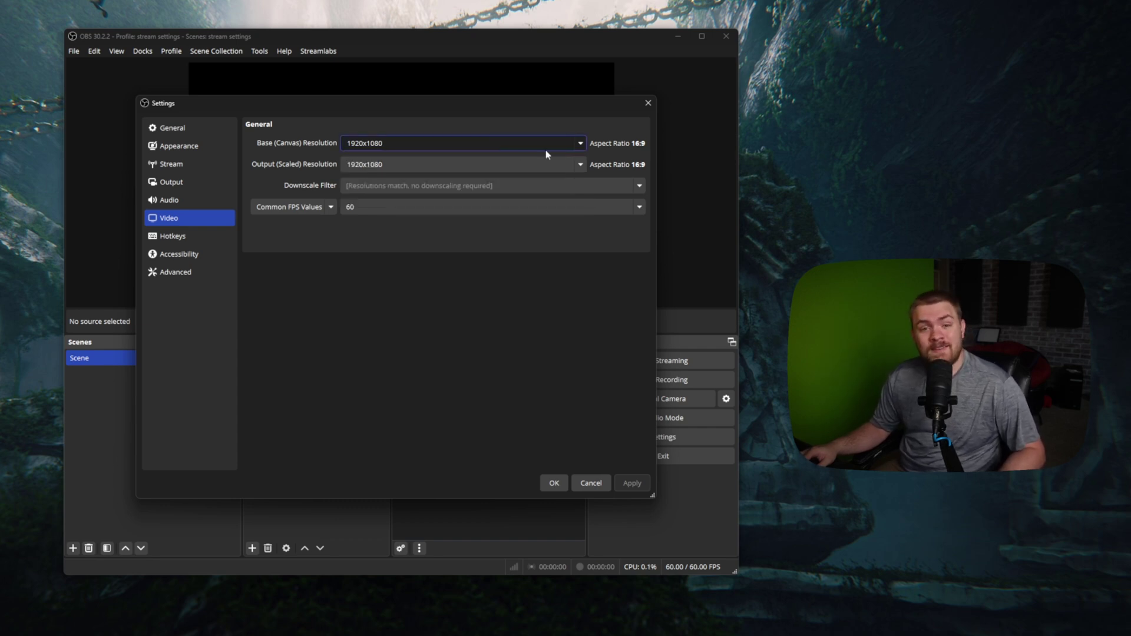
click(579, 146)
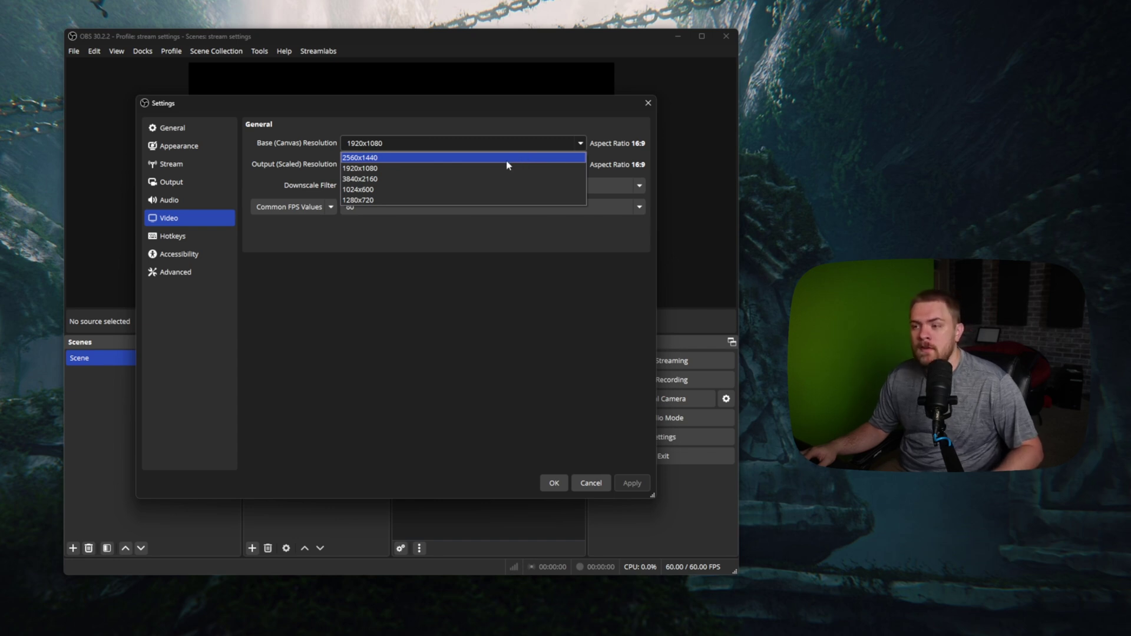
click(519, 132)
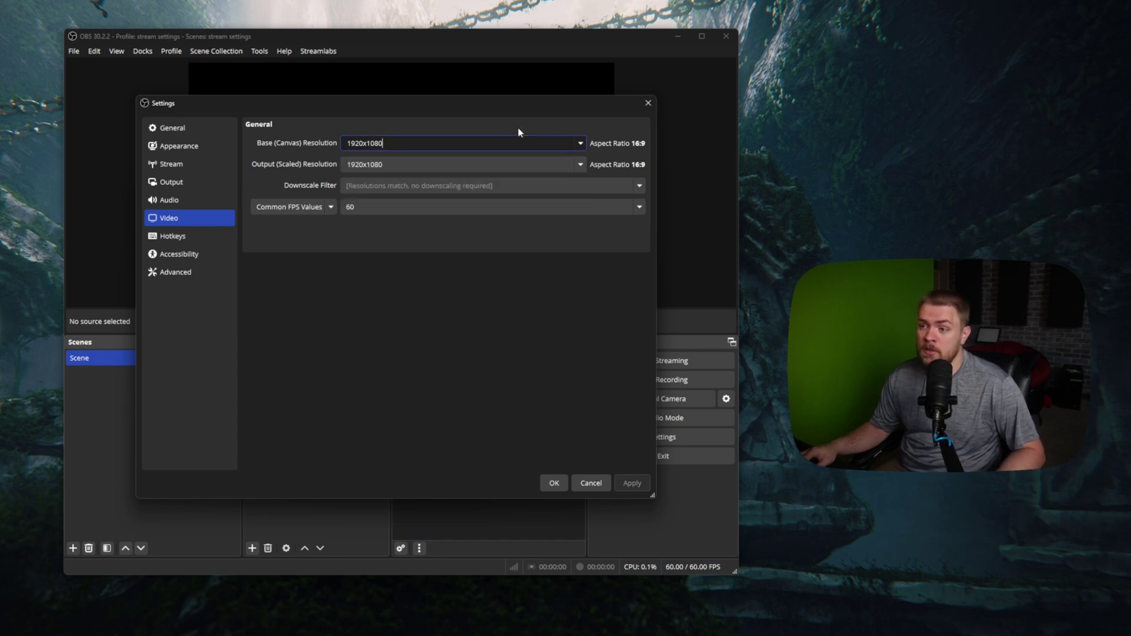
click(579, 144)
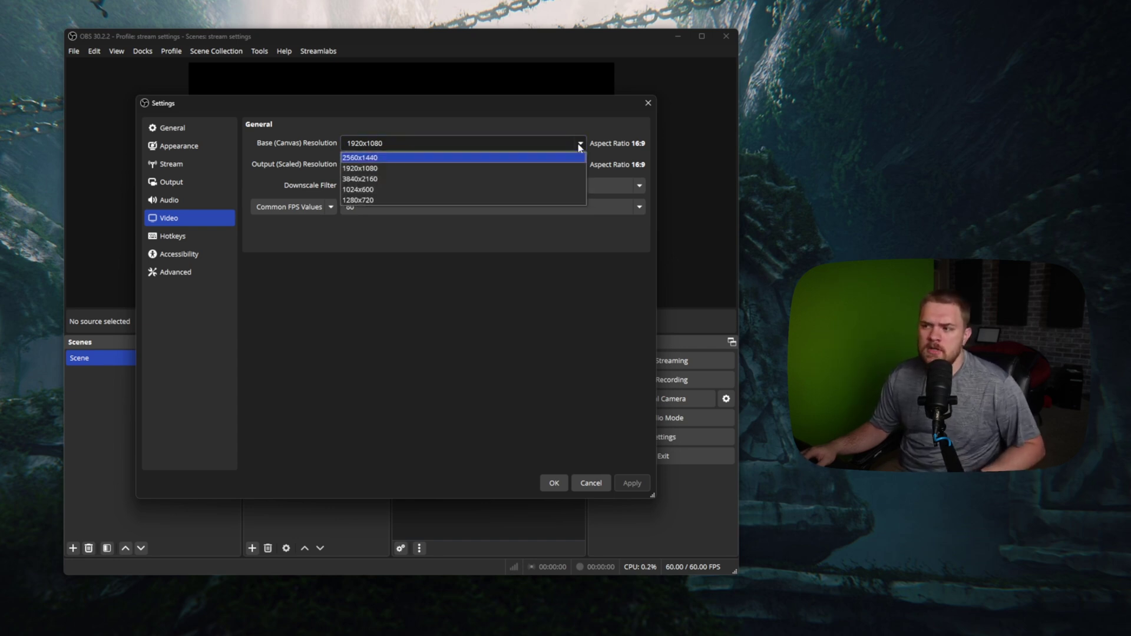
click(529, 168)
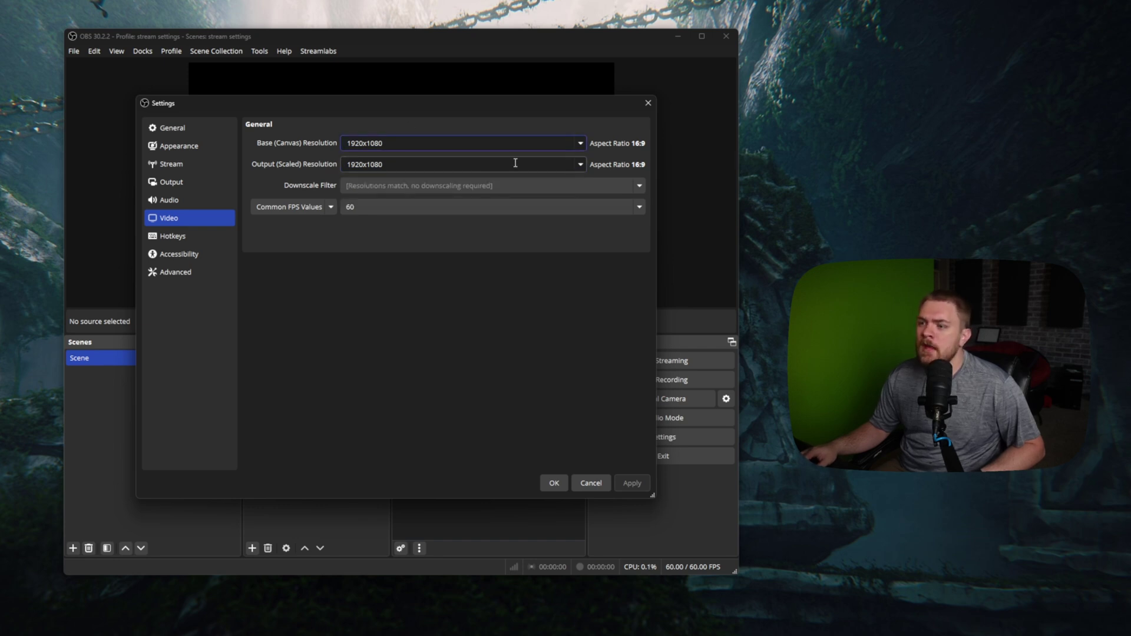
Keep the output resolution at 1920x1080 and the frame rate at 60 FPS.
click(576, 167)
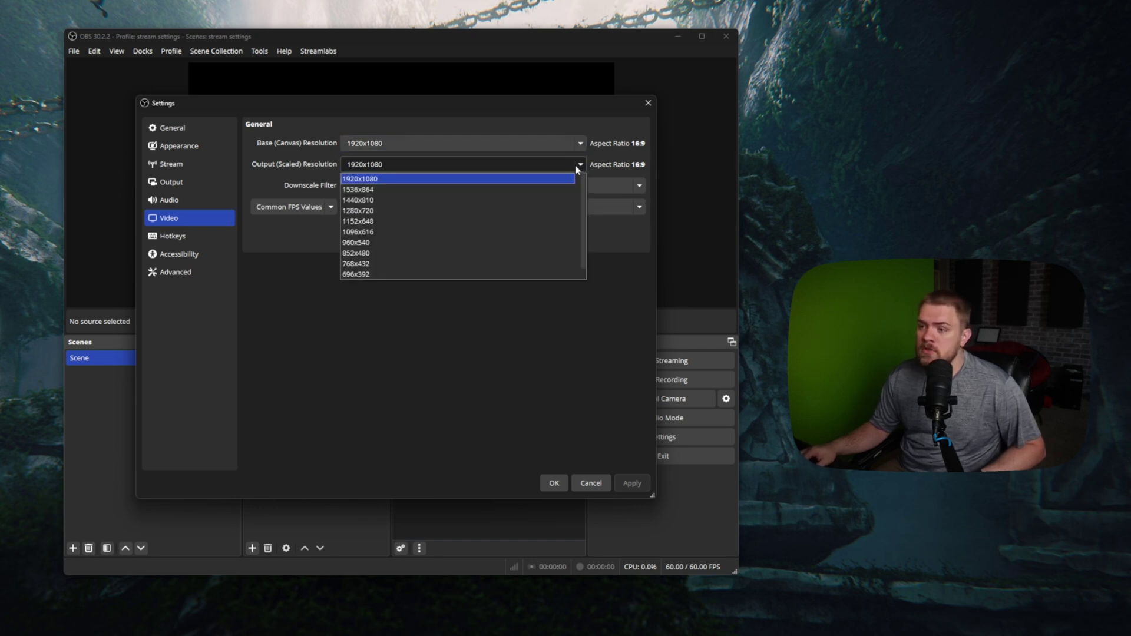
click(500, 180)
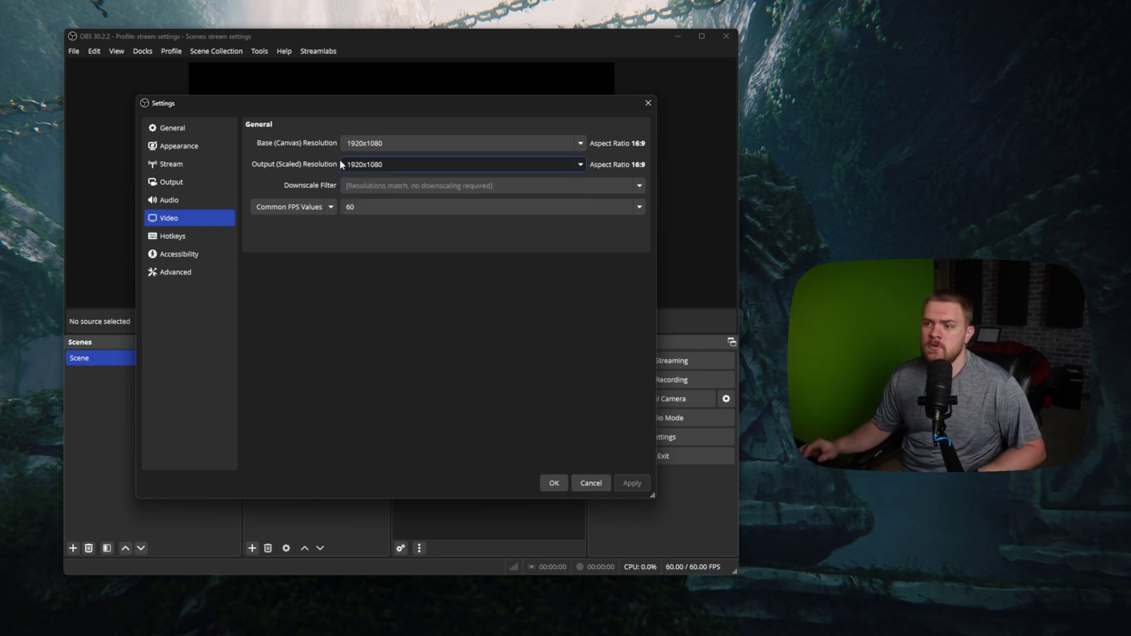
click(378, 209)
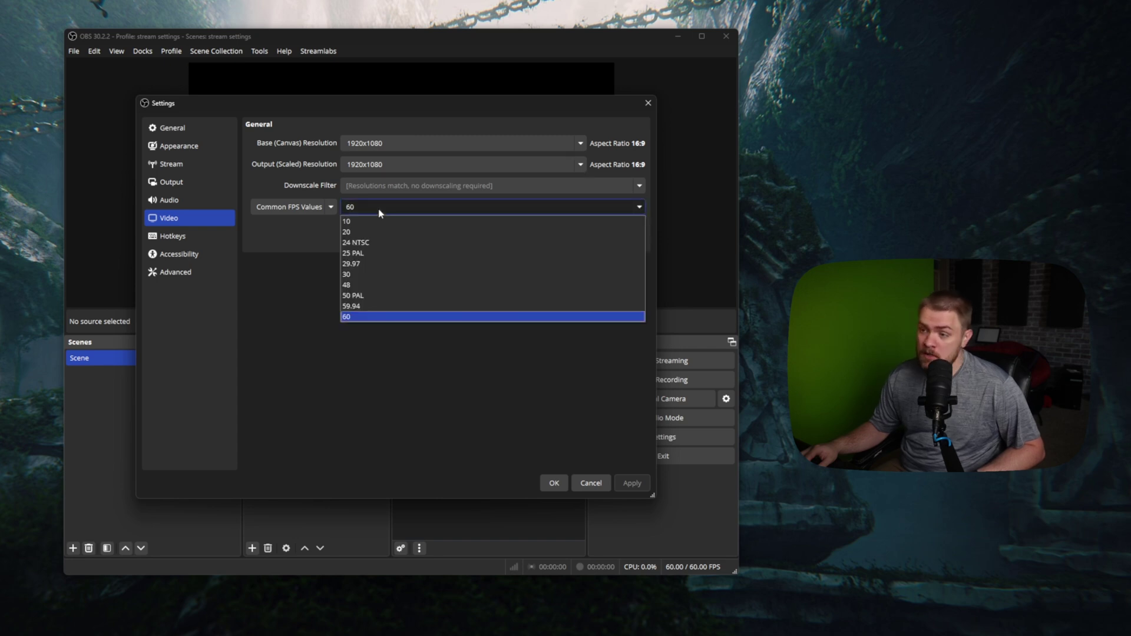
click(376, 323)
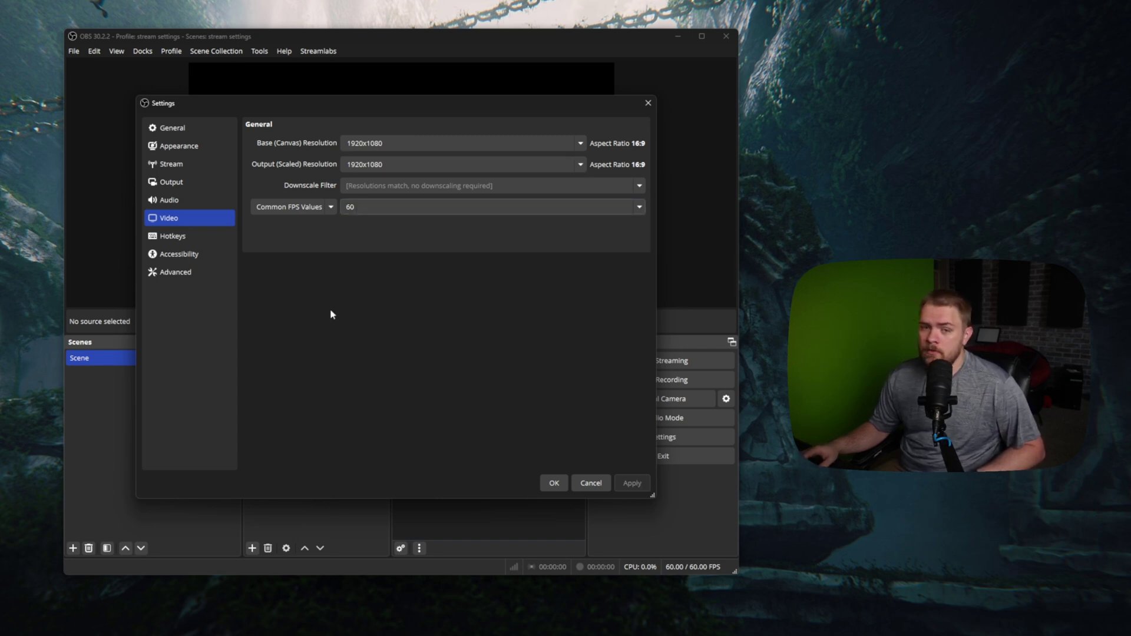
Confirm Twitch as the stream service and move on to the Output settings.
click(207, 172)
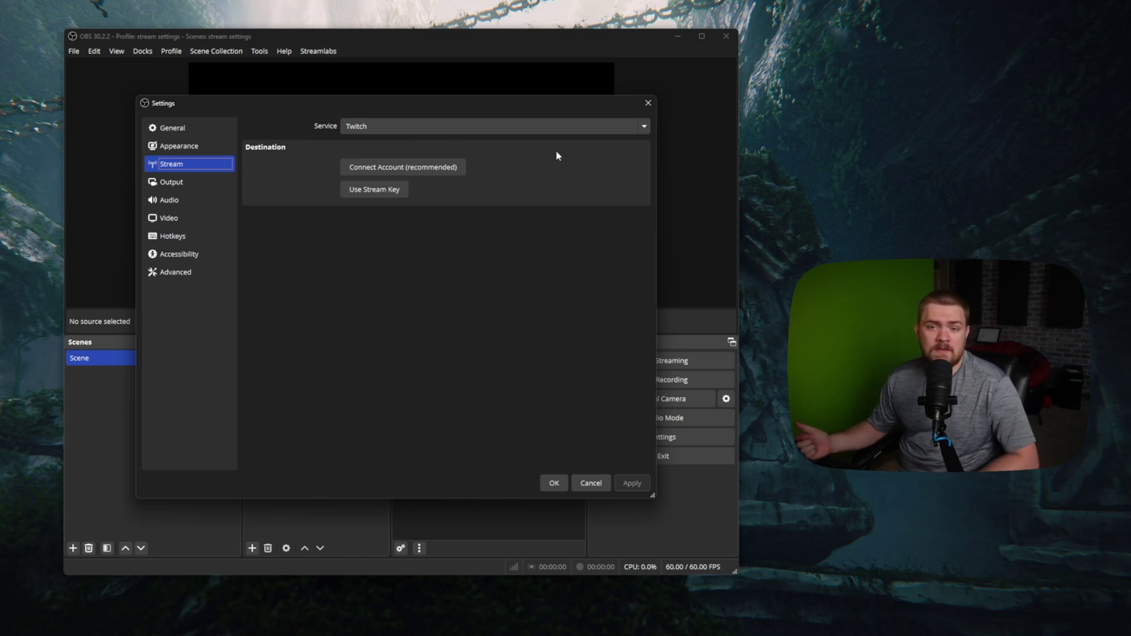
click(168, 183)
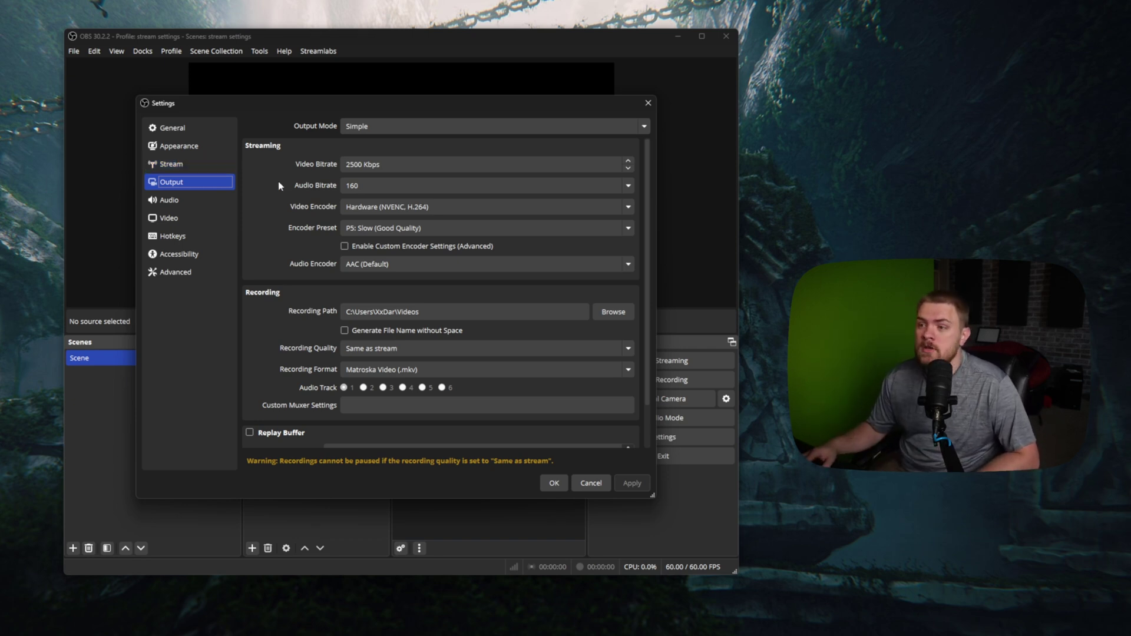
Switch Output Mode to Advanced and reposition the Settings window.
click(359, 127)
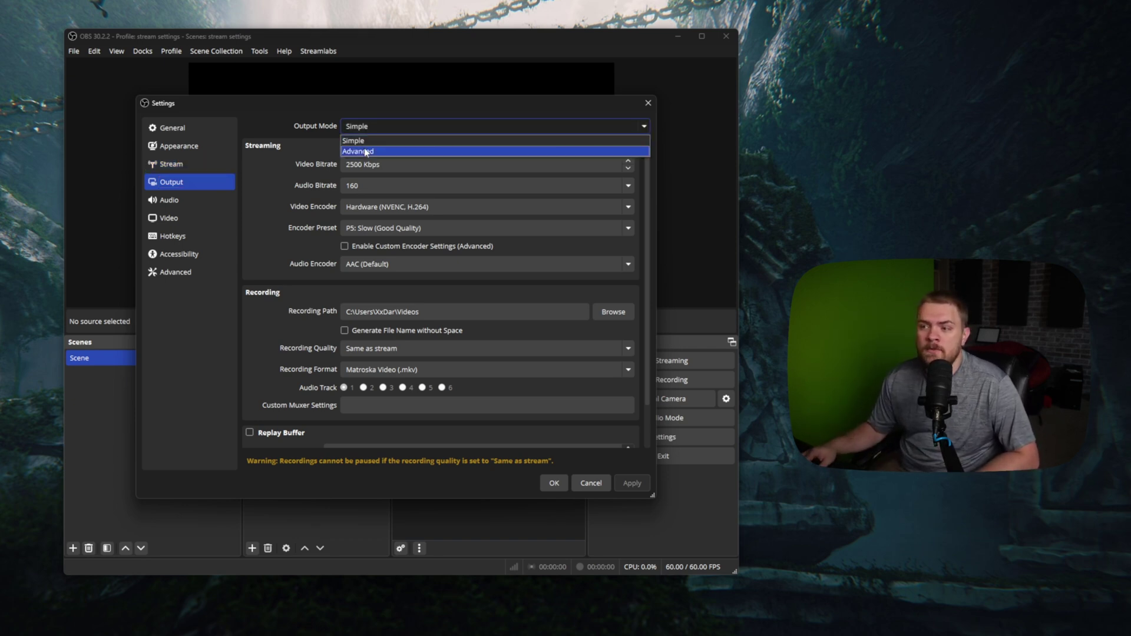
click(365, 151)
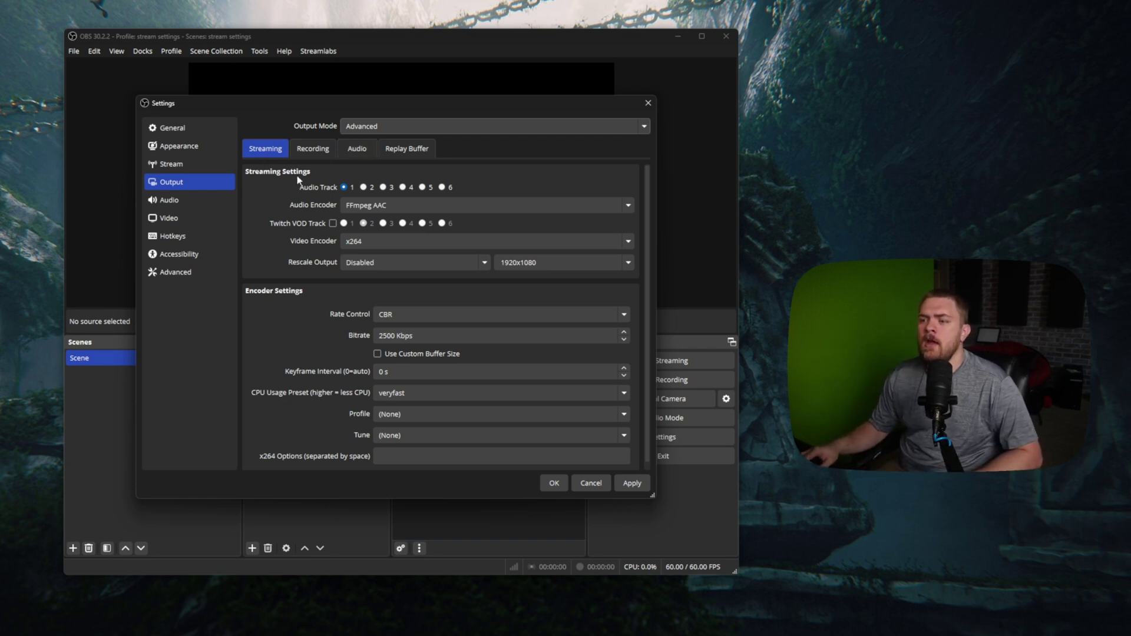
drag(337, 107, 393, 80)
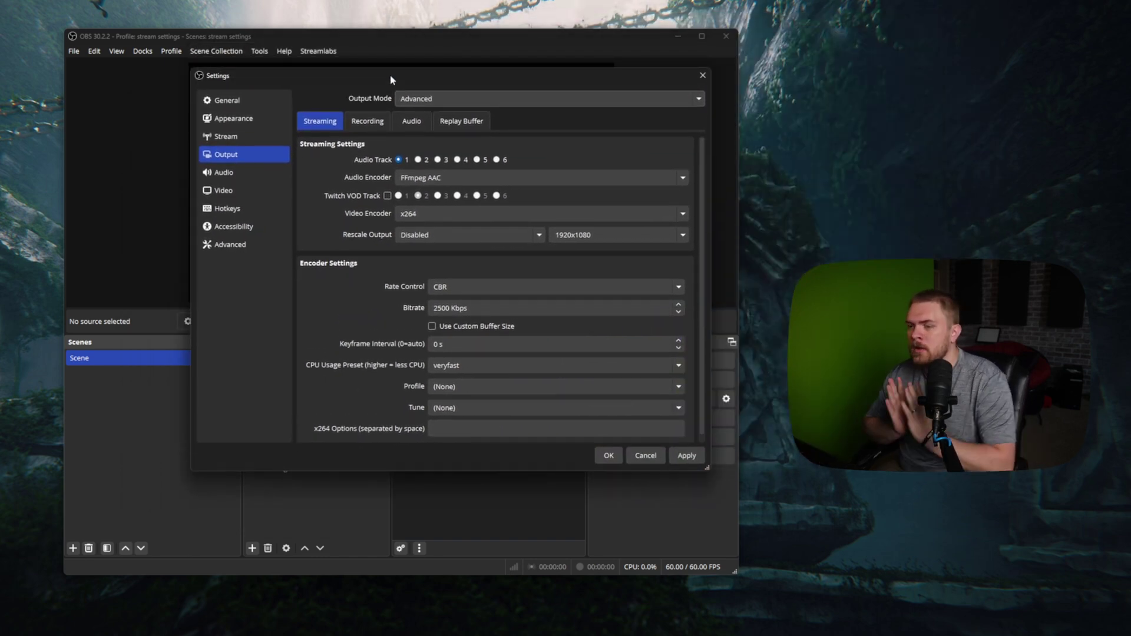
drag(391, 79, 391, 102)
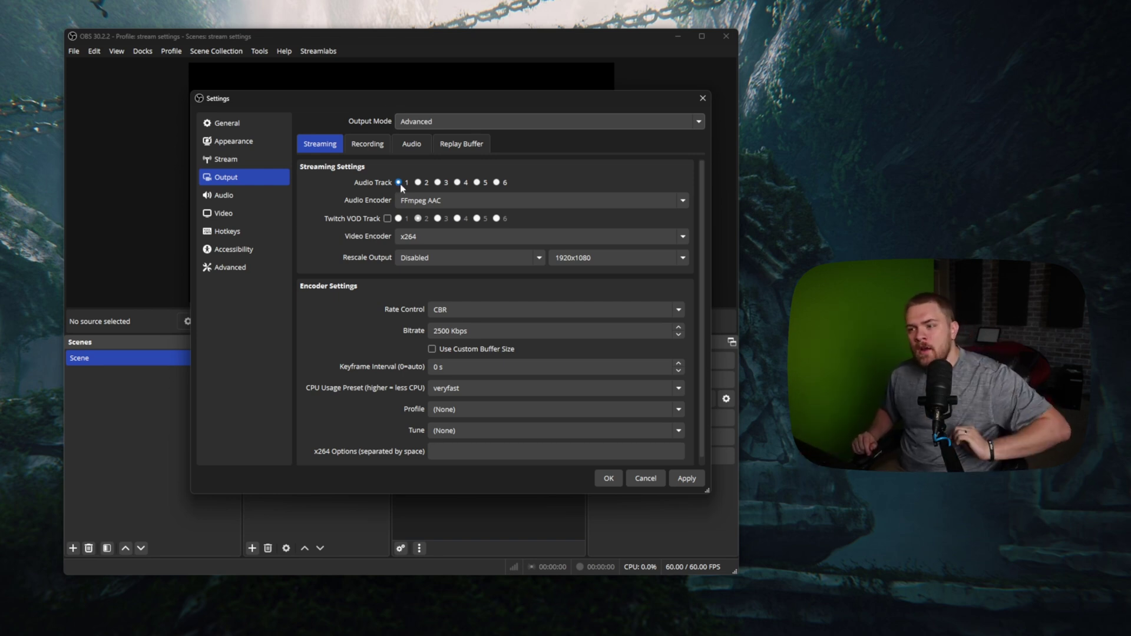
Keep FFmpeg AAC as the audio encoder and bring up the video encoder choices.
click(407, 201)
click(407, 202)
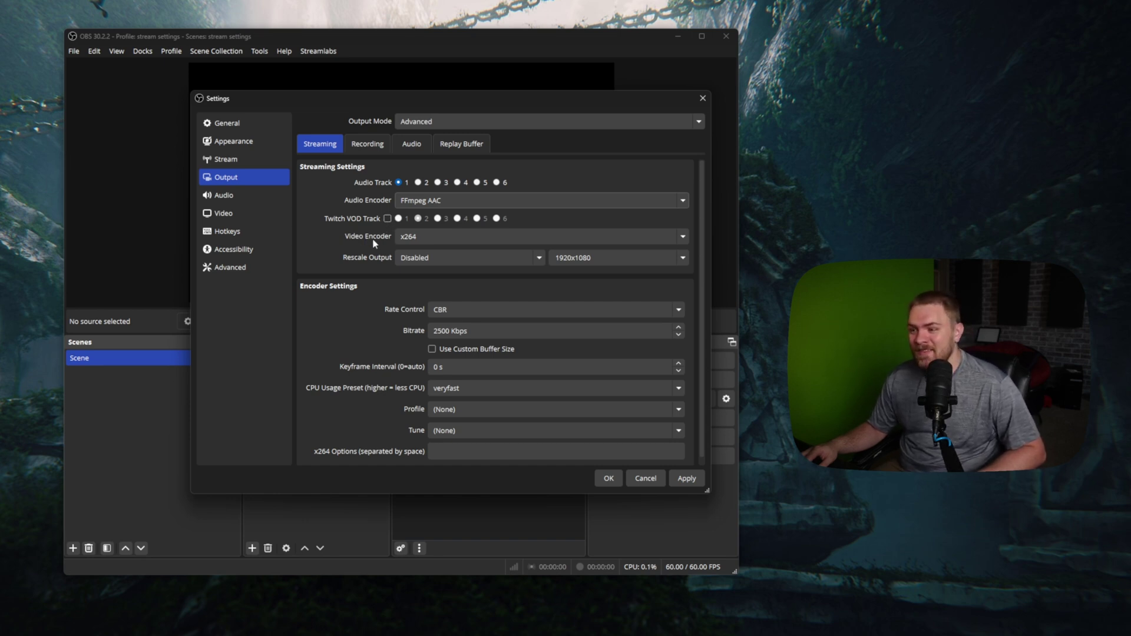
click(422, 236)
click(421, 240)
click(422, 239)
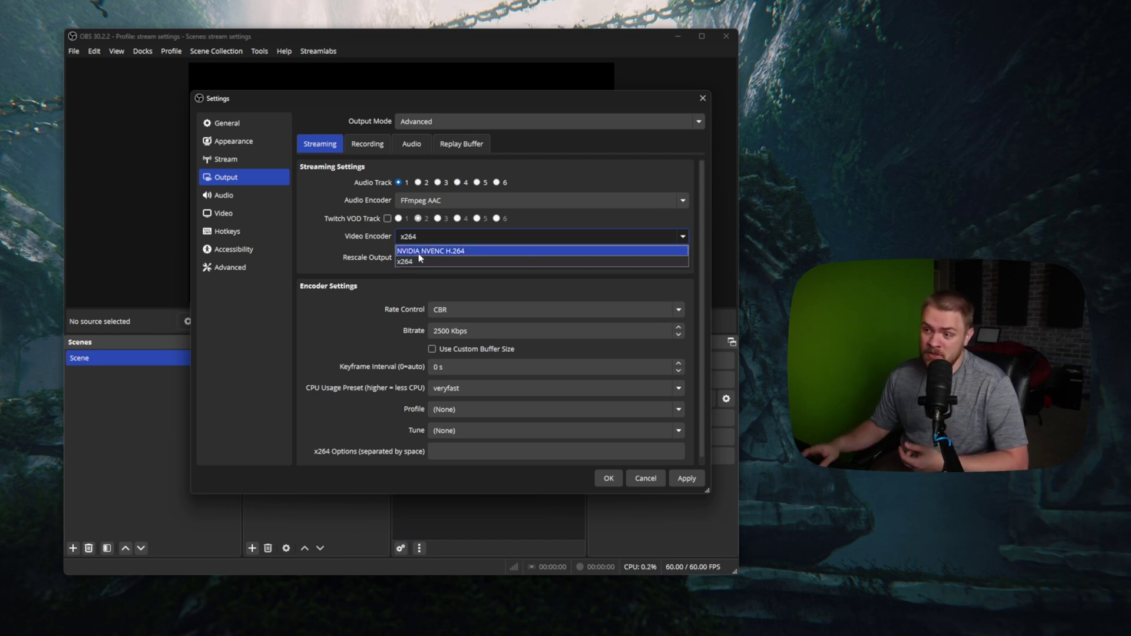
Select NVIDIA NVENC H.264 as the streaming encoder, leaving rescale output disabled.
click(418, 252)
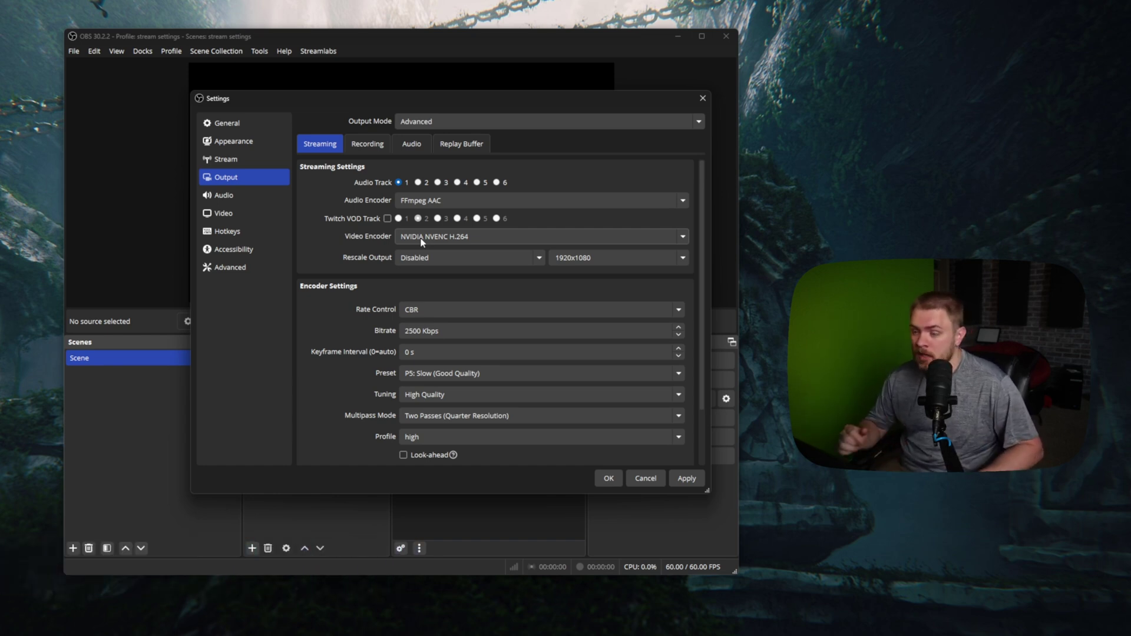
click(459, 259)
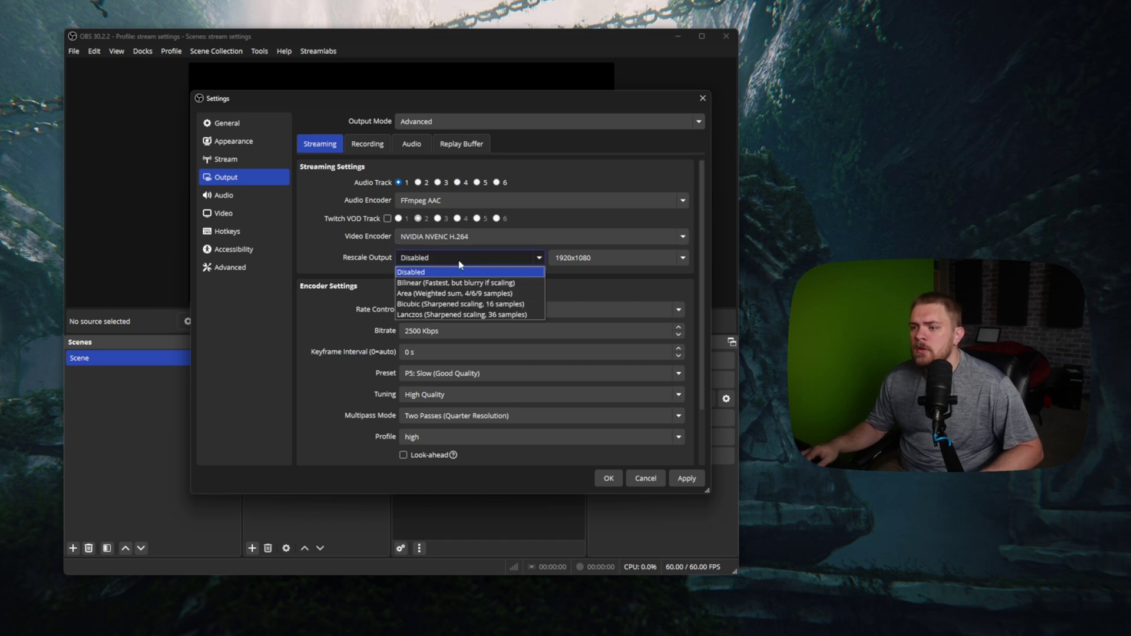
click(458, 259)
Keep the rescale resolution at 1920x1080 and bring up the Rate Control options.
click(683, 258)
click(683, 259)
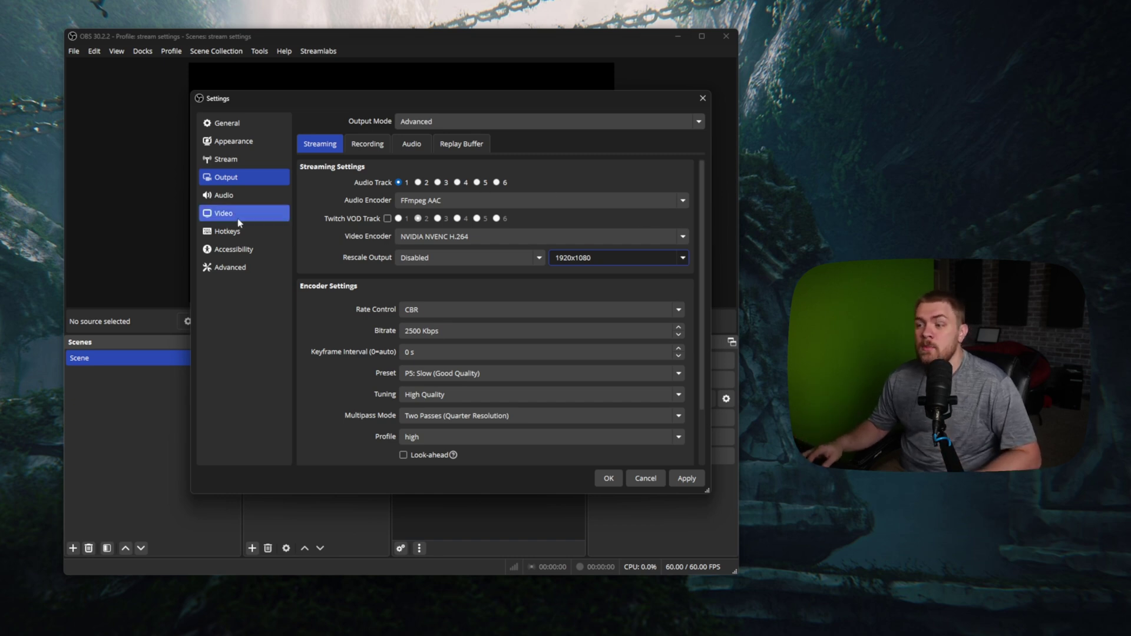
click(632, 286)
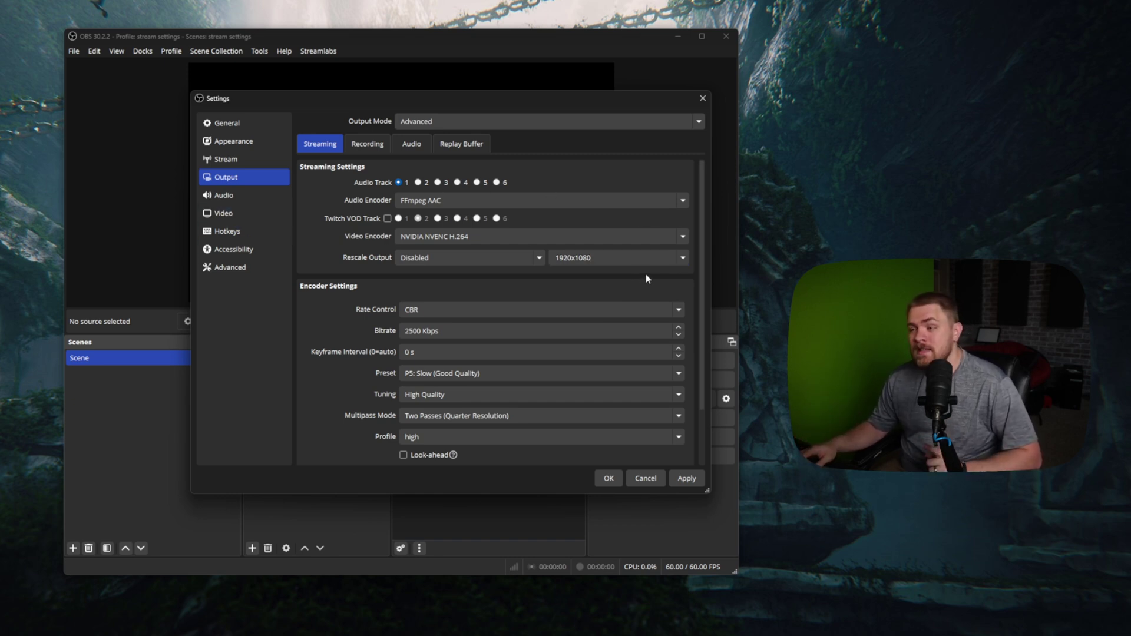
click(636, 259)
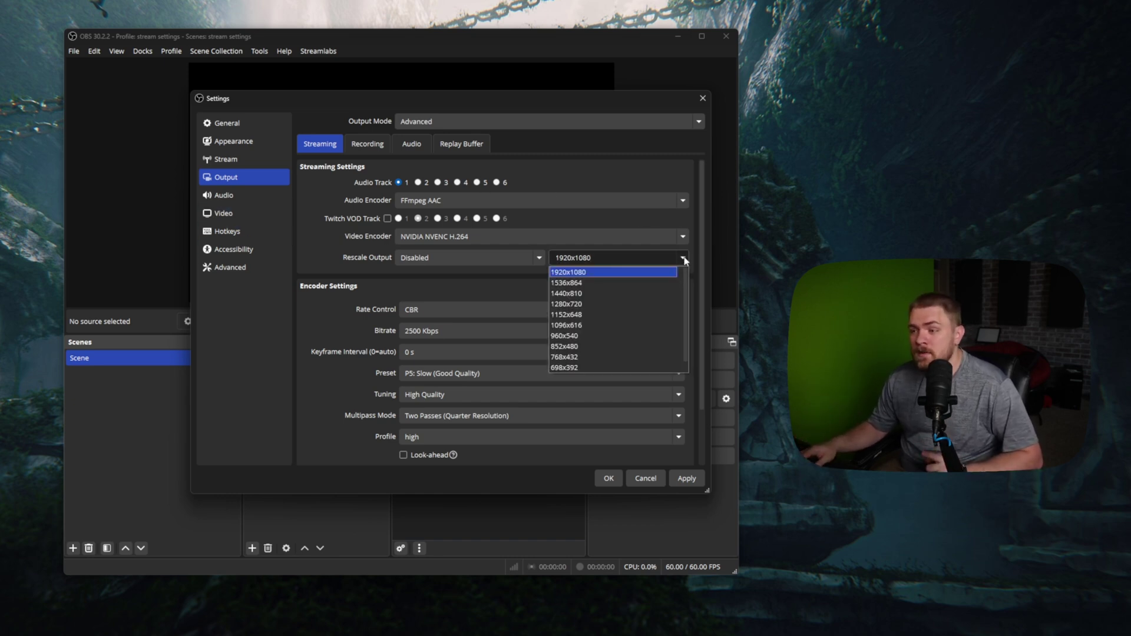
click(618, 271)
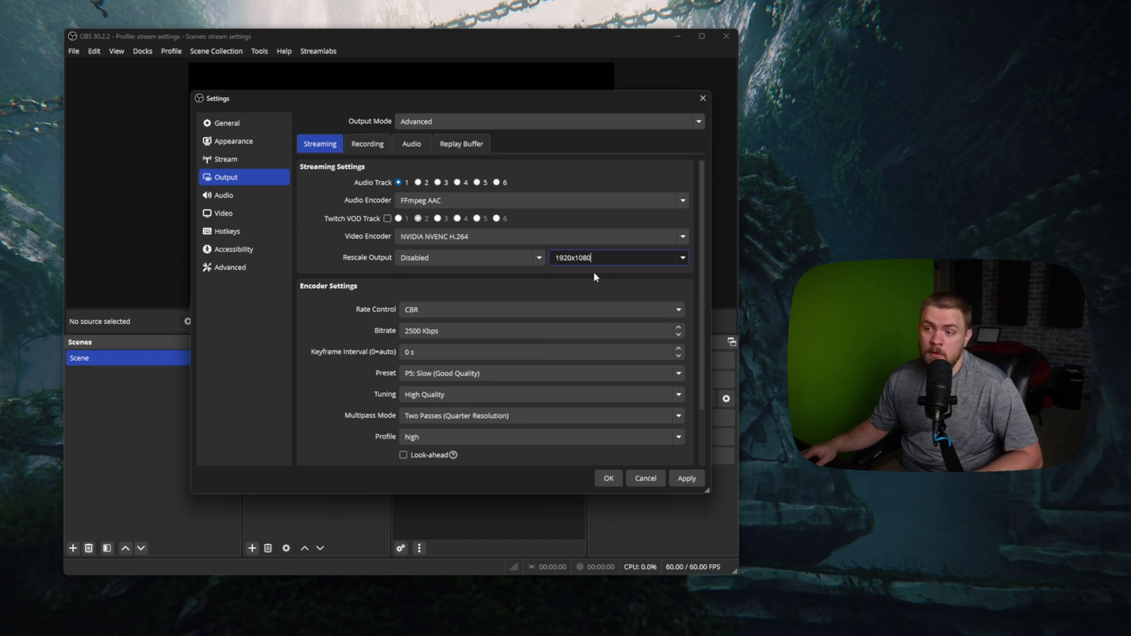
scroll(570, 280, down, 2)
click(413, 244)
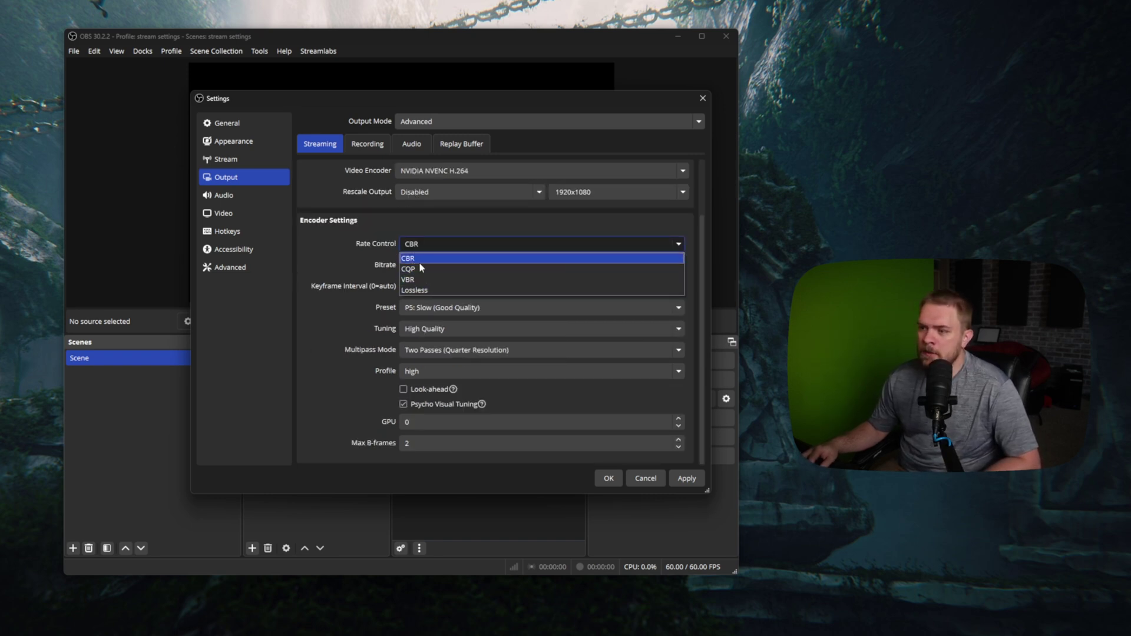
Keep CBR rate control, replace the 2500 bitrate with 6000 Kbps, and review further encoder options.
click(426, 262)
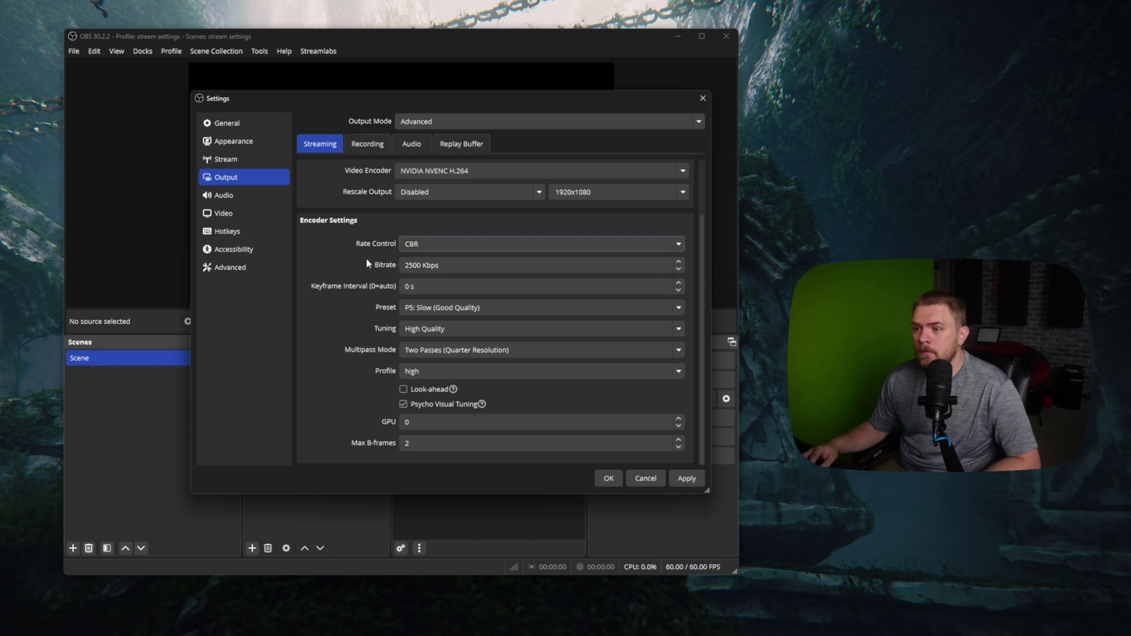
drag(421, 267, 354, 268)
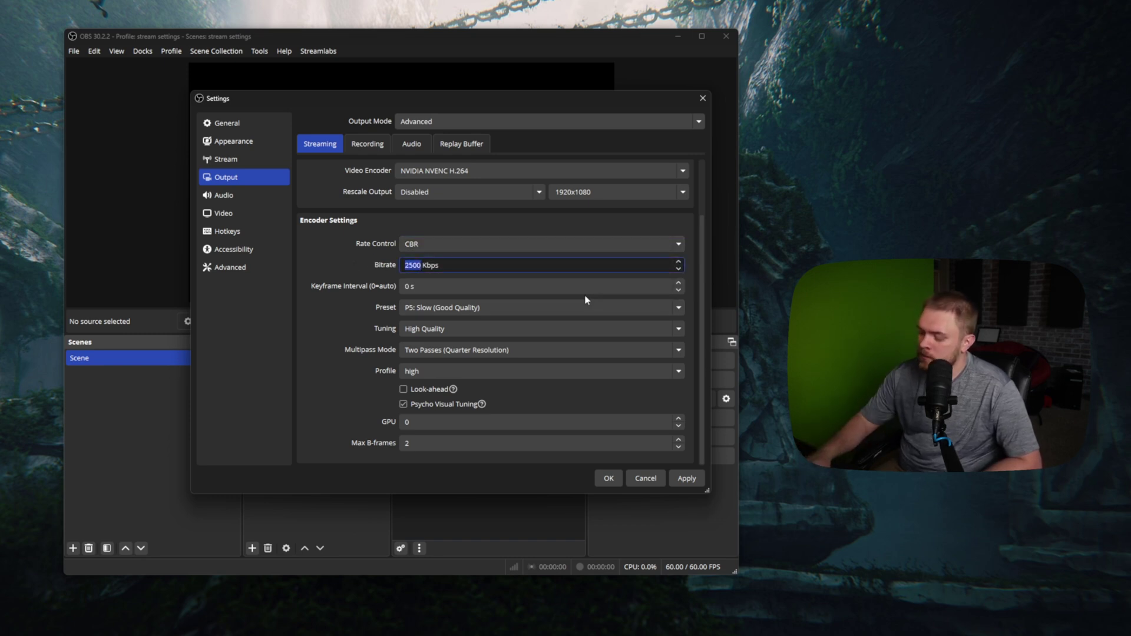
text(6000)
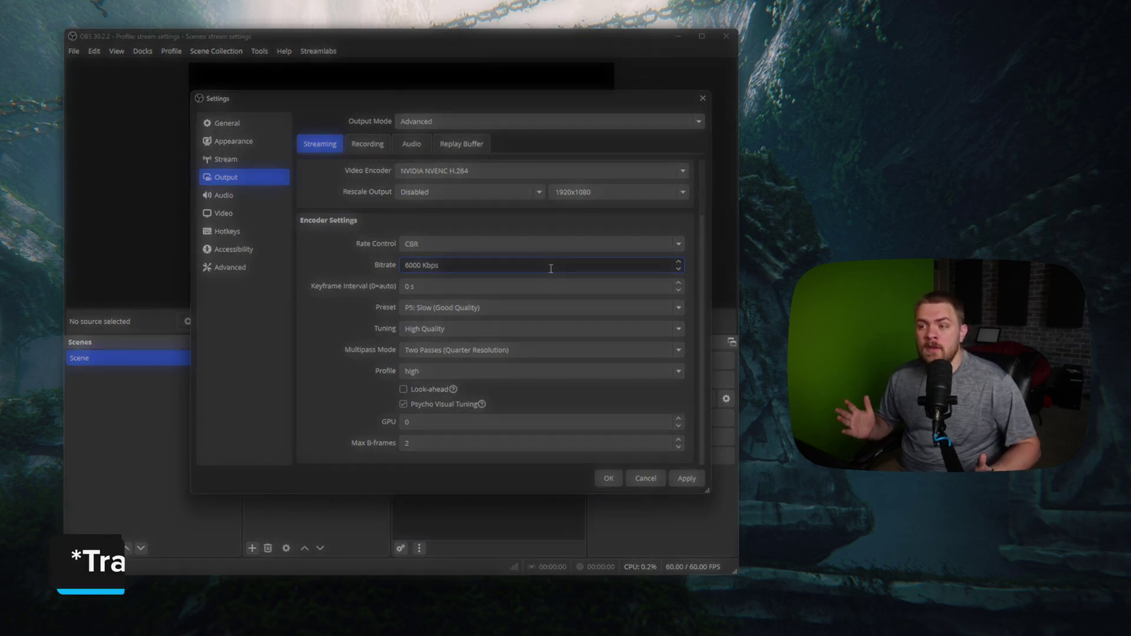
click(454, 432)
click(356, 165)
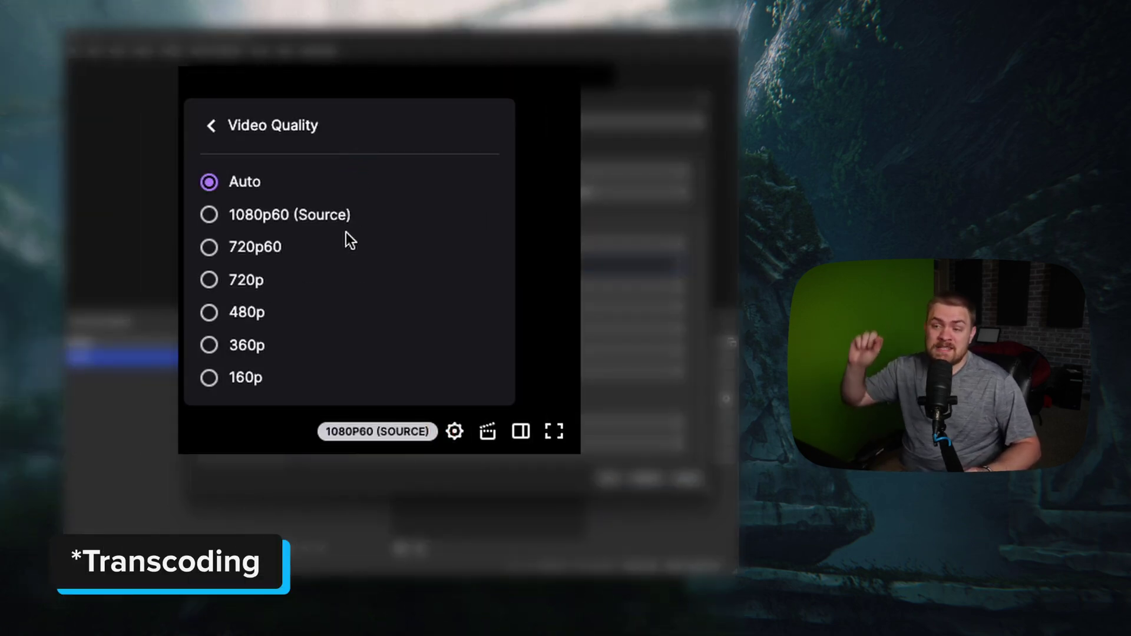
click(324, 219)
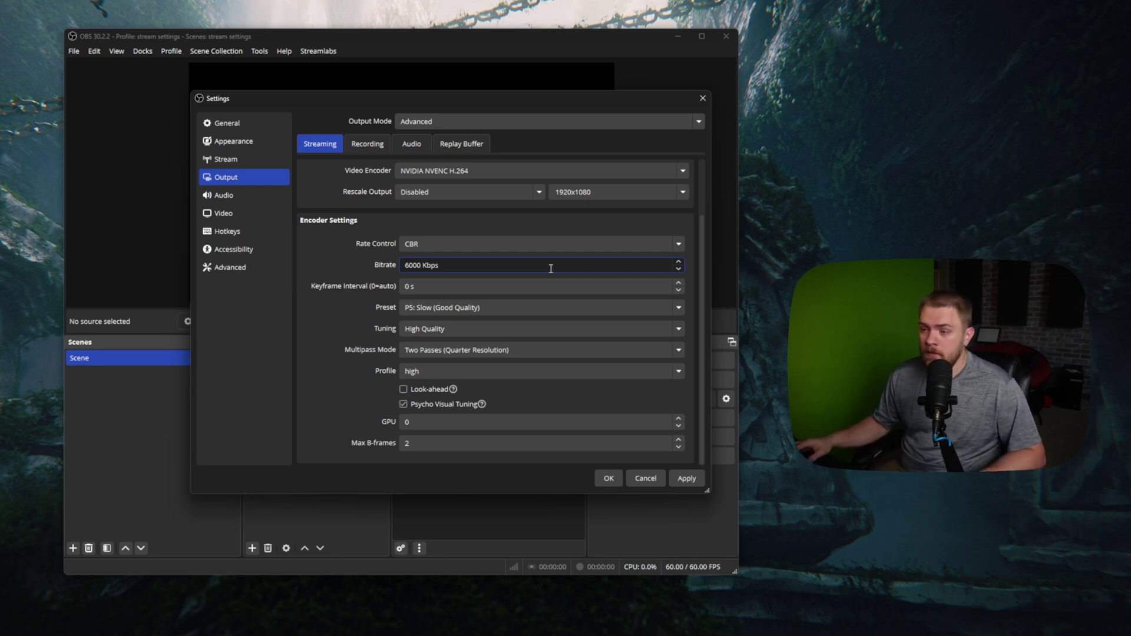
Change the keyframe interval from 0 to 2 seconds.
click(549, 286)
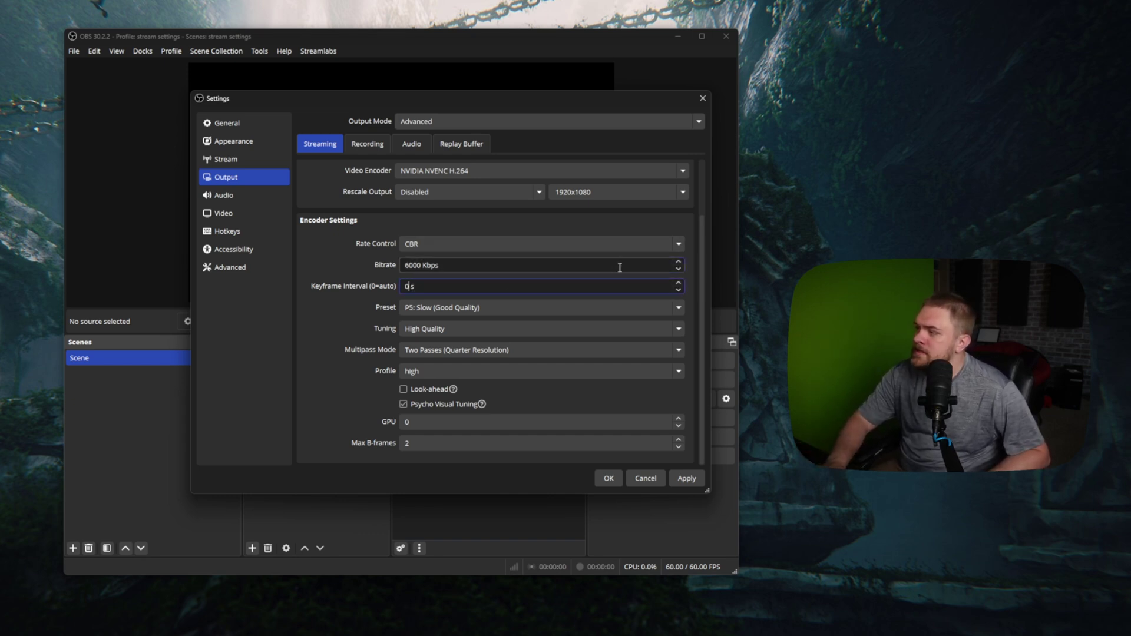
key(BackSpace)
text(2)
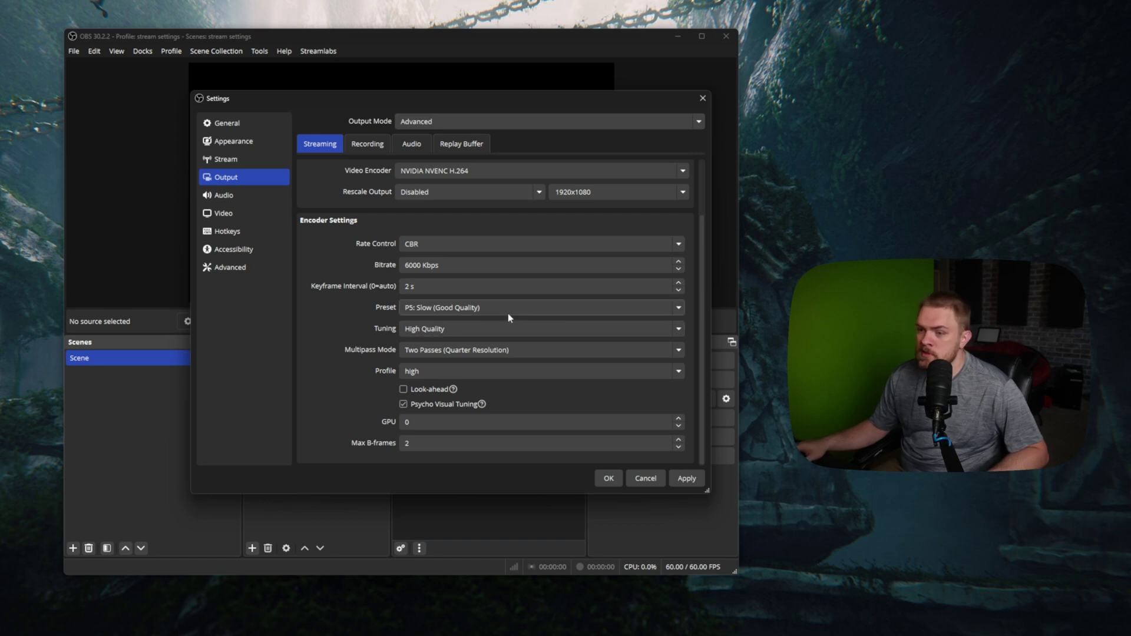
click(430, 311)
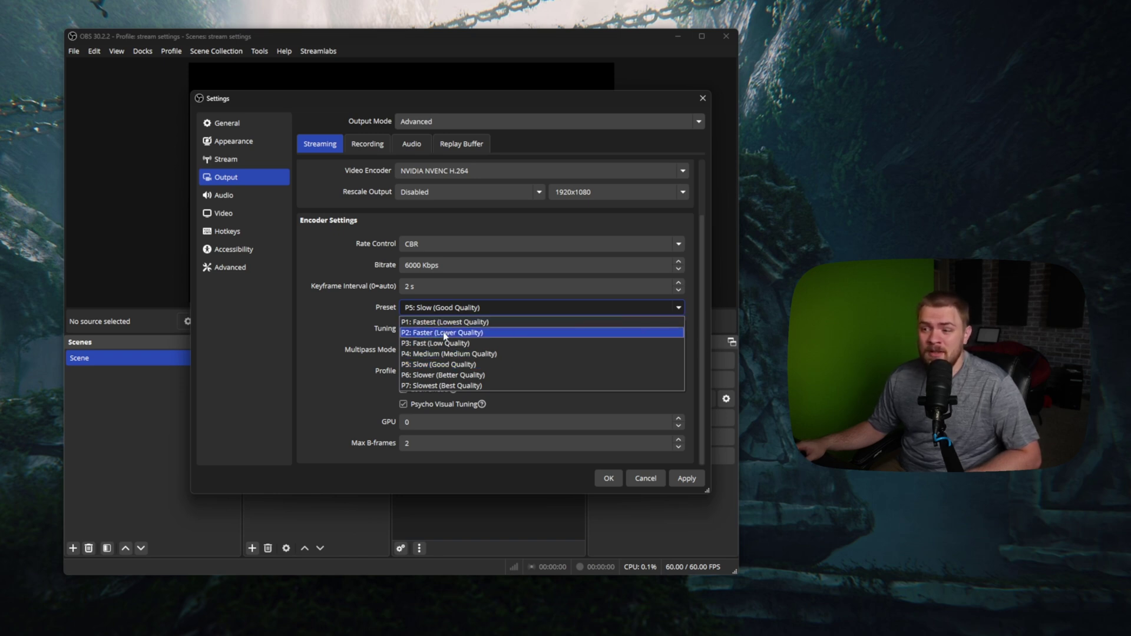
click(329, 308)
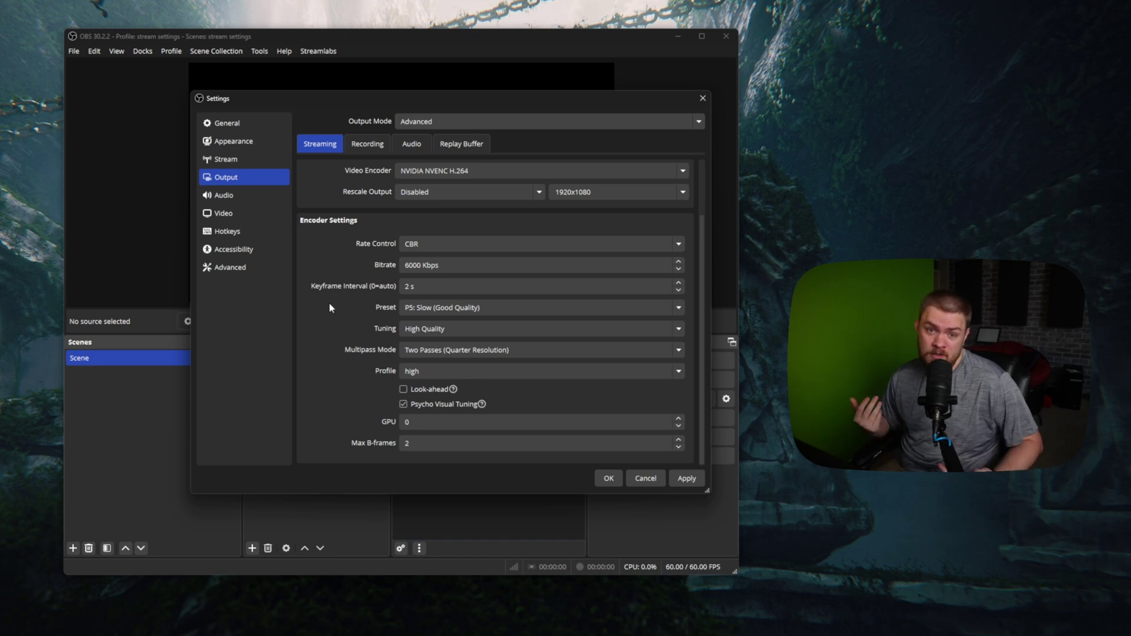
click(428, 331)
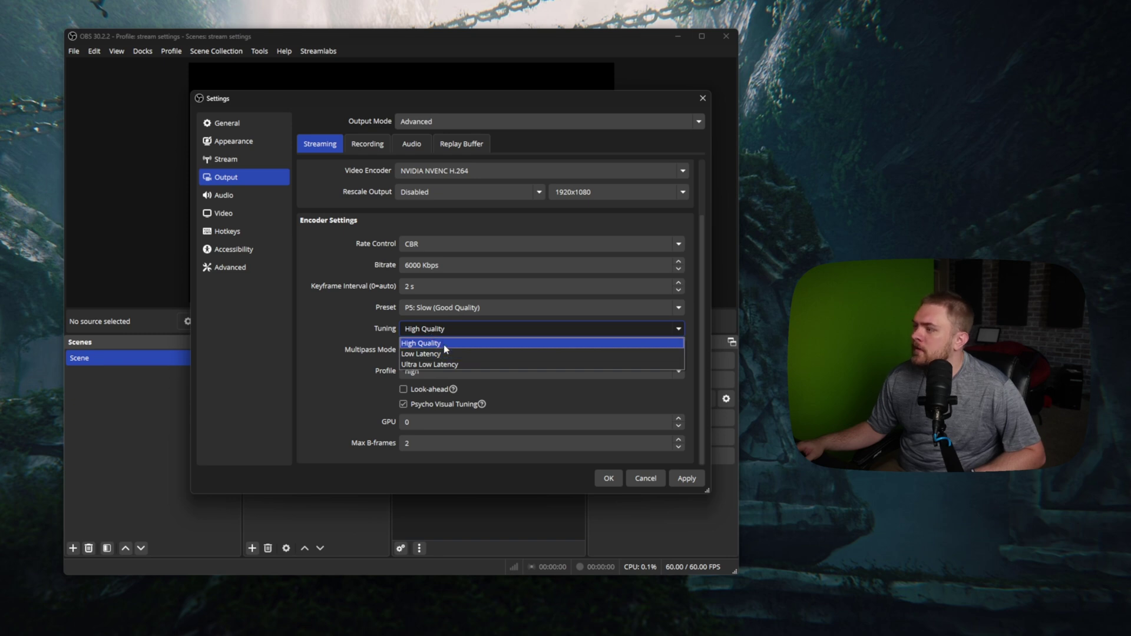
click(443, 344)
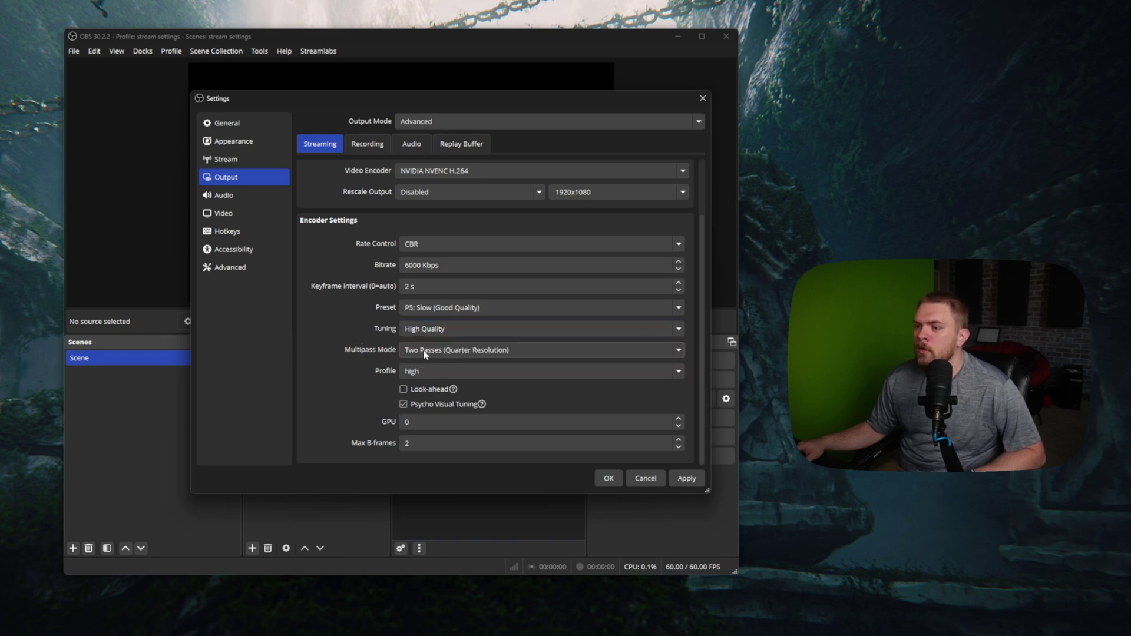
click(427, 353)
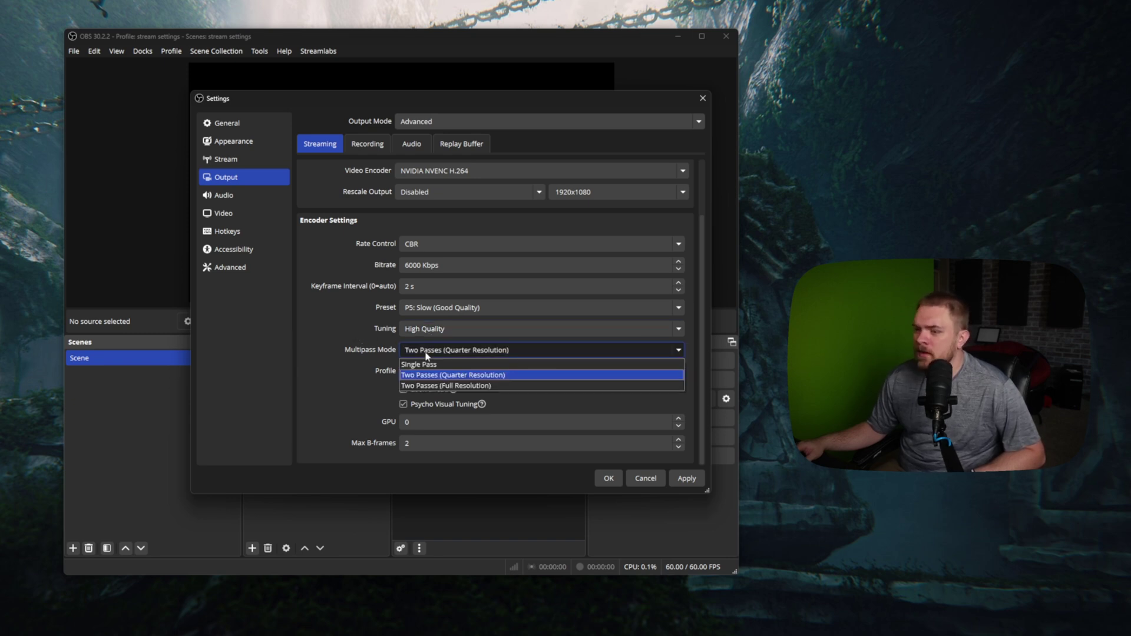
click(427, 353)
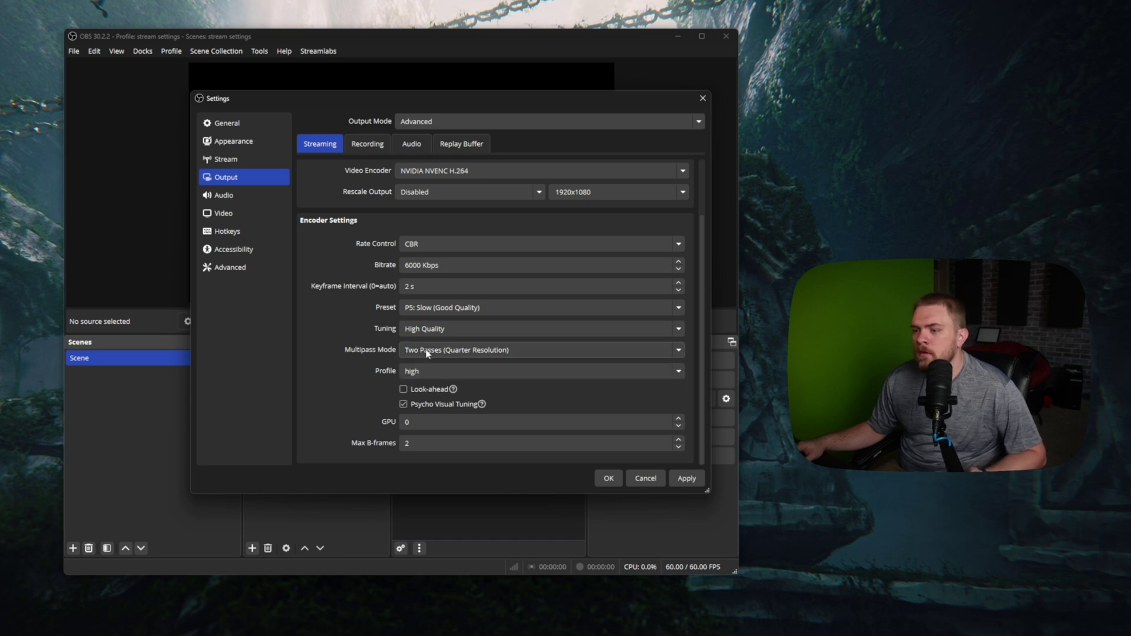
click(427, 353)
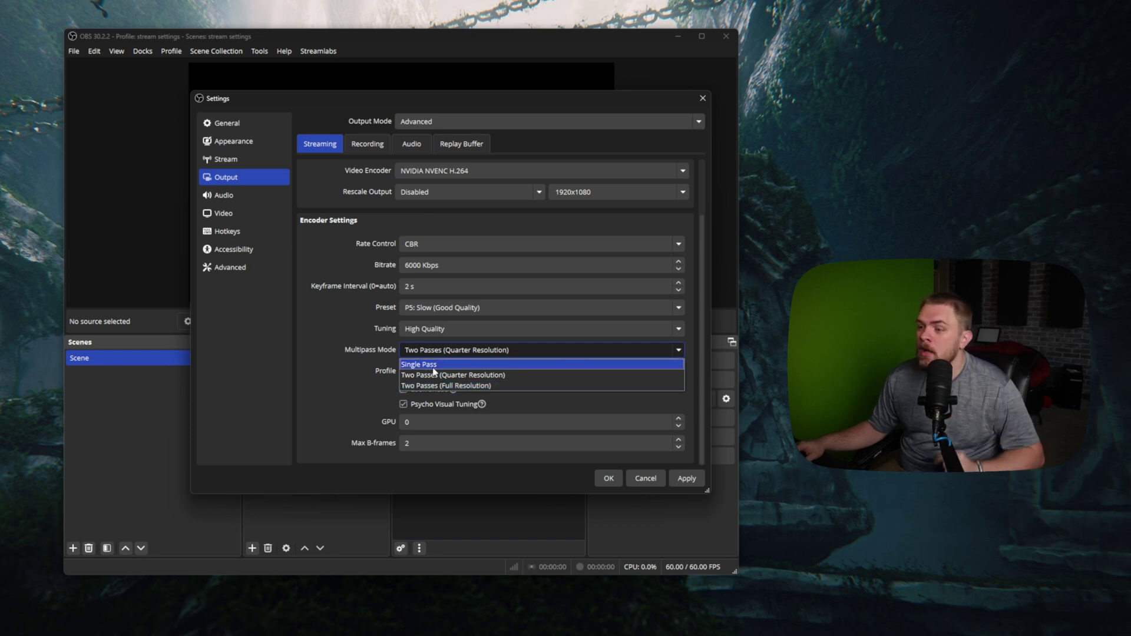
click(302, 365)
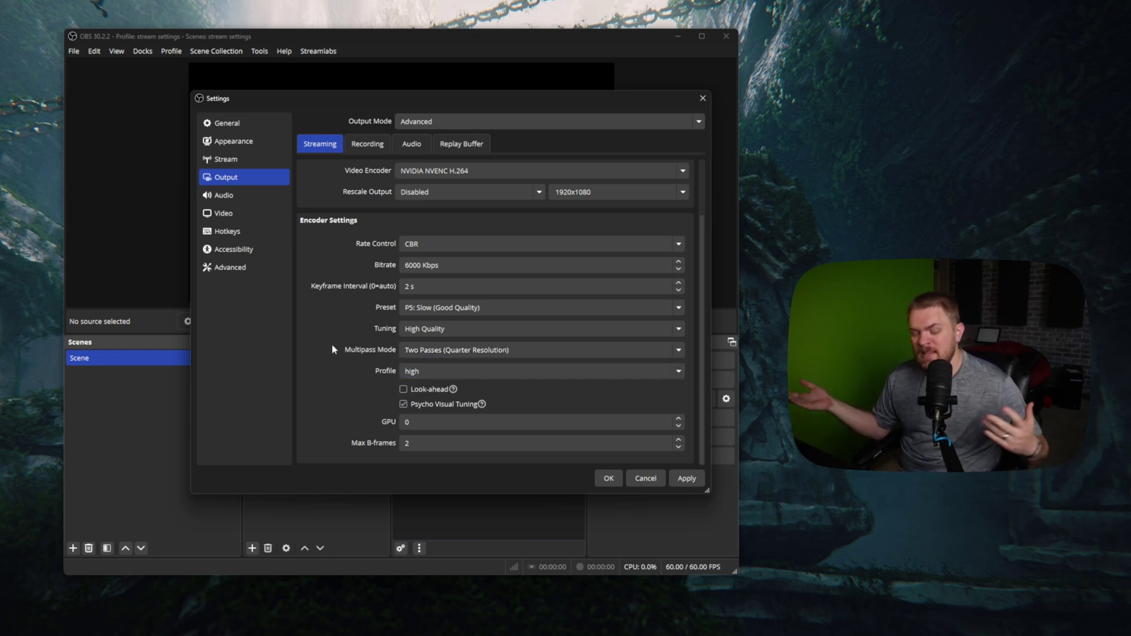
click(407, 371)
click(406, 392)
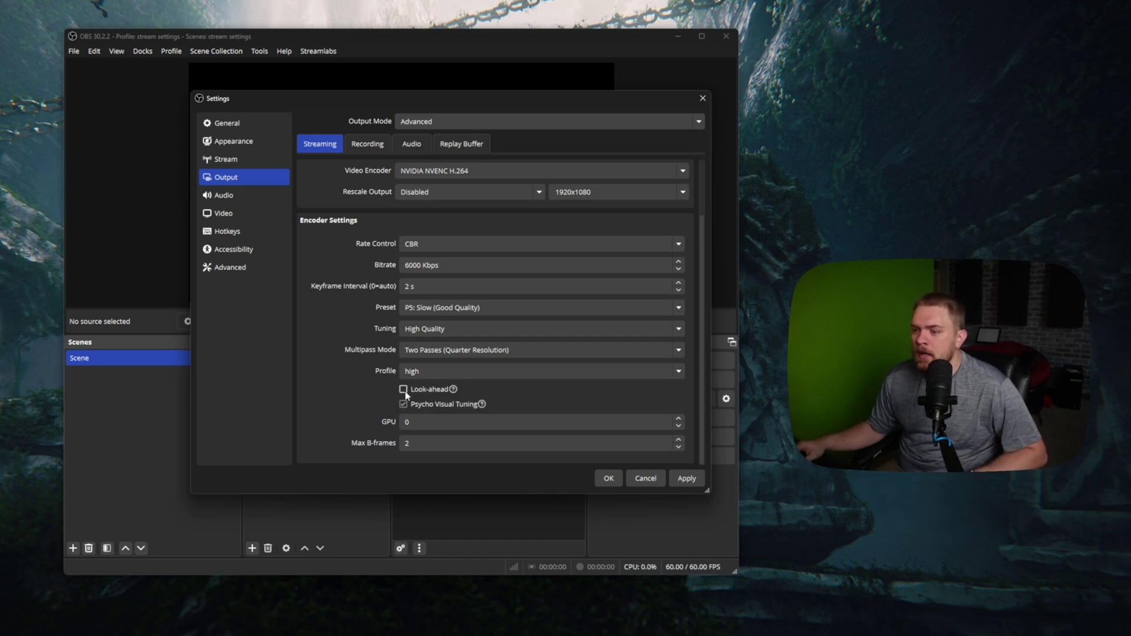
mouse_move(412, 398)
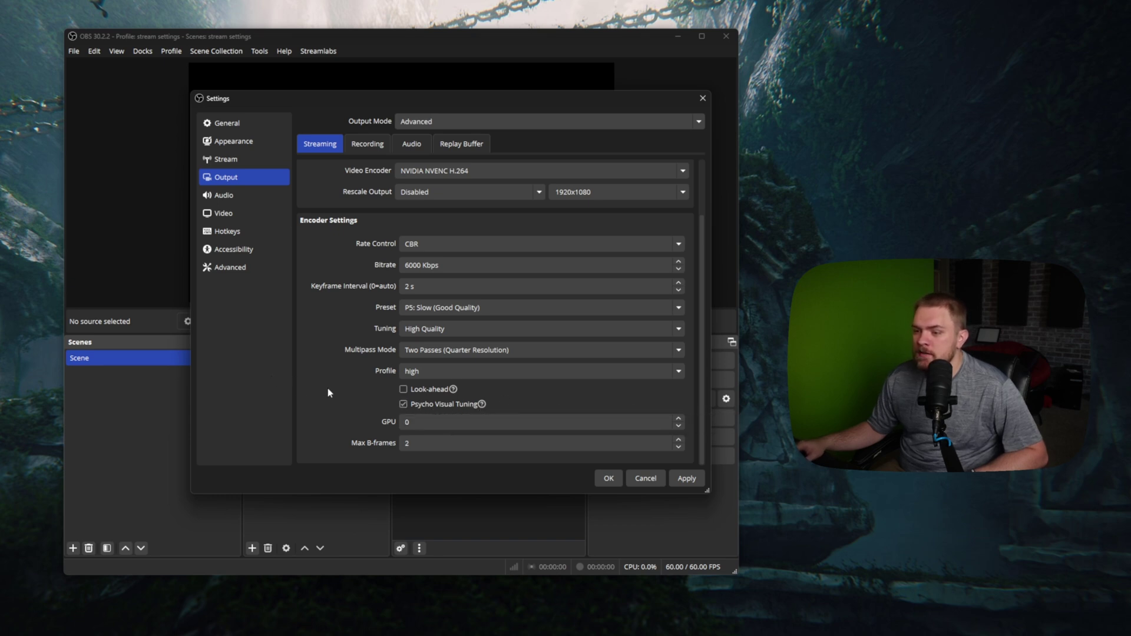
double_click(430, 443)
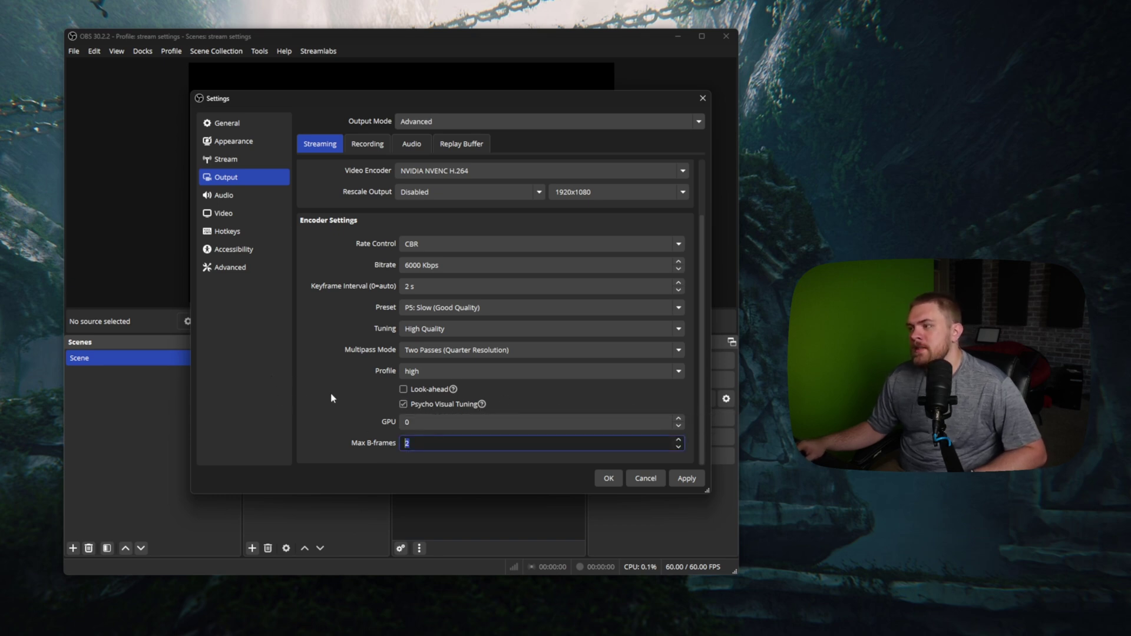
click(417, 424)
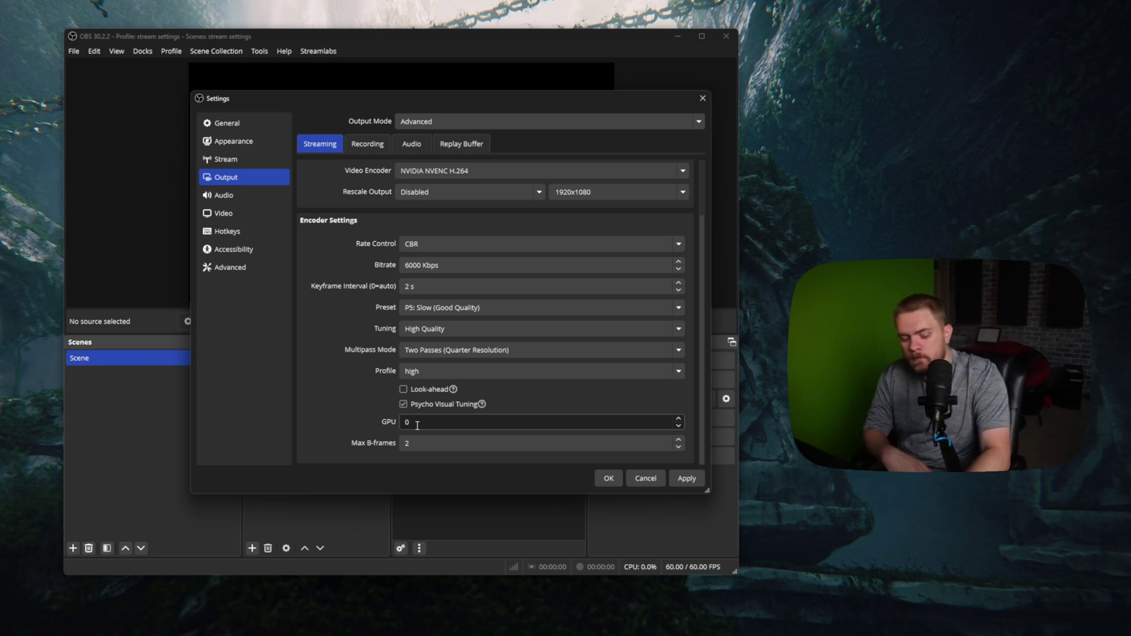
click(740, 135)
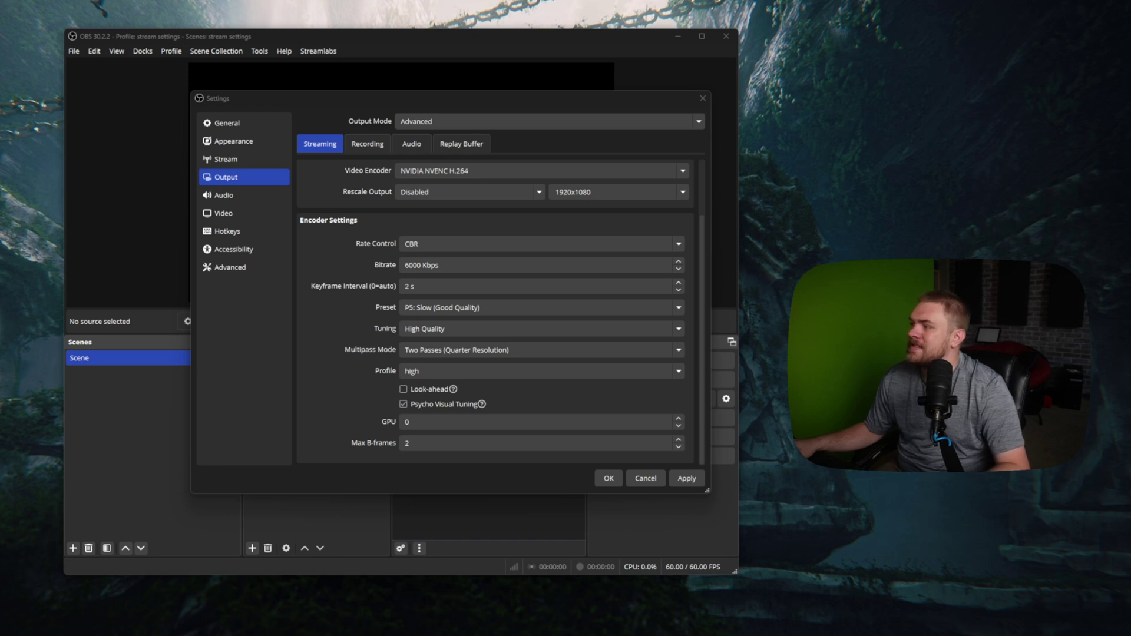
key(ctrl+shift+Escape)
drag(457, 123, 322, 103)
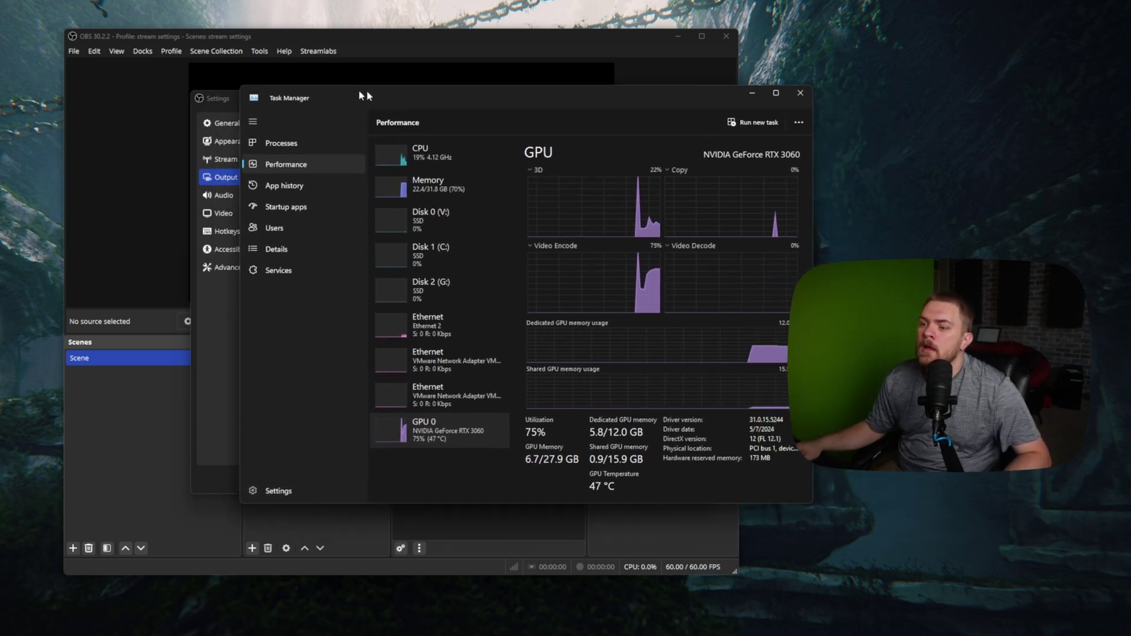
drag(343, 96, 295, 90)
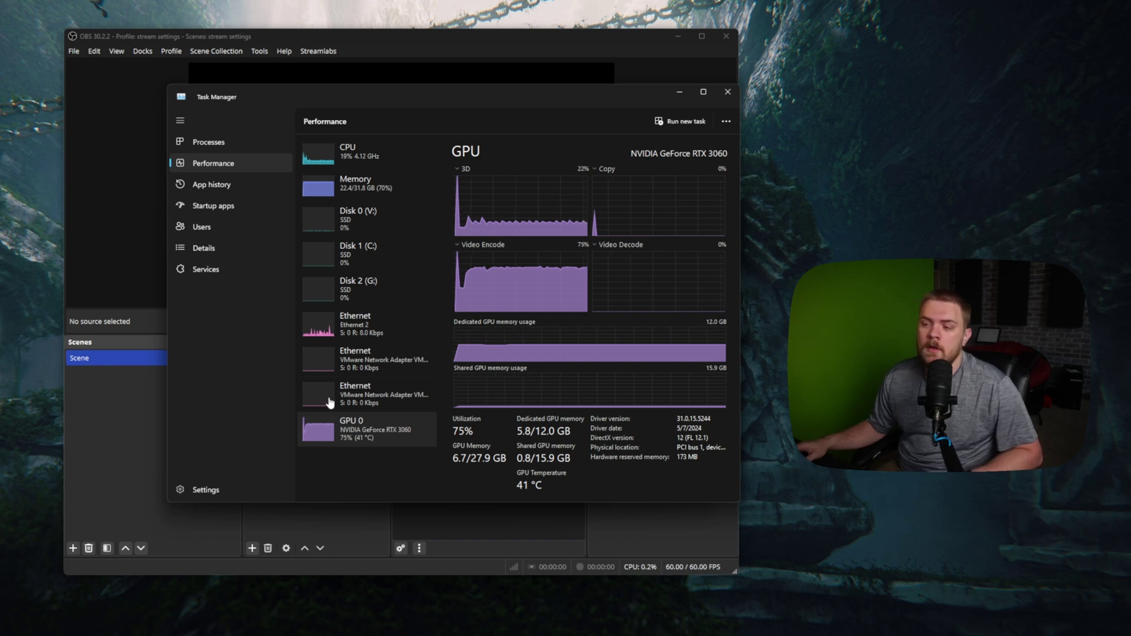
drag(399, 93, 373, 86)
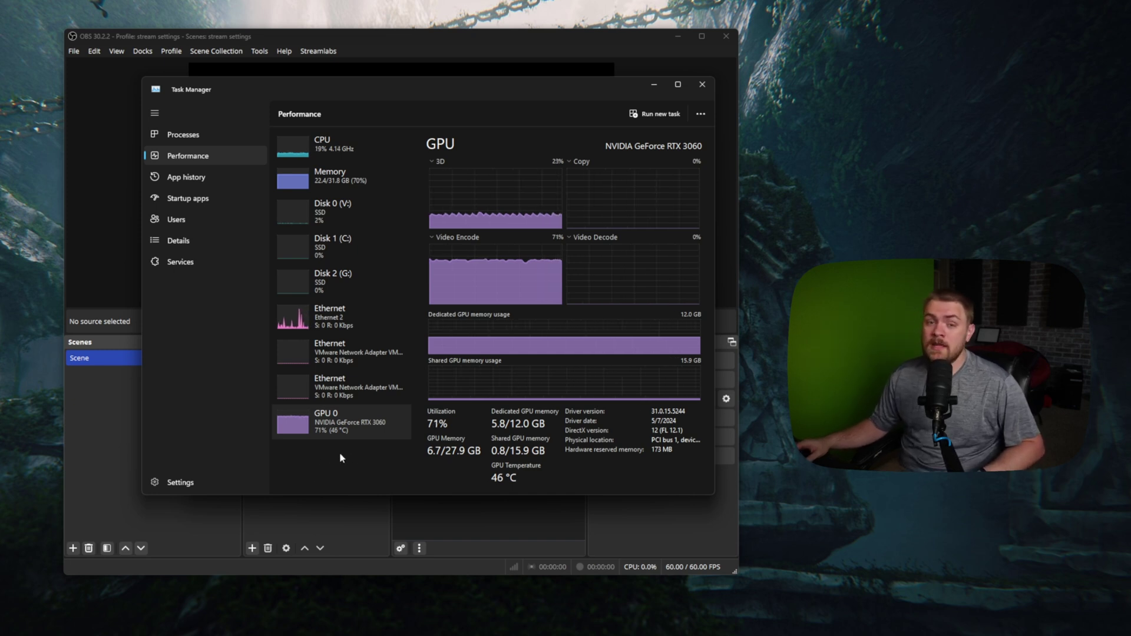
click(701, 86)
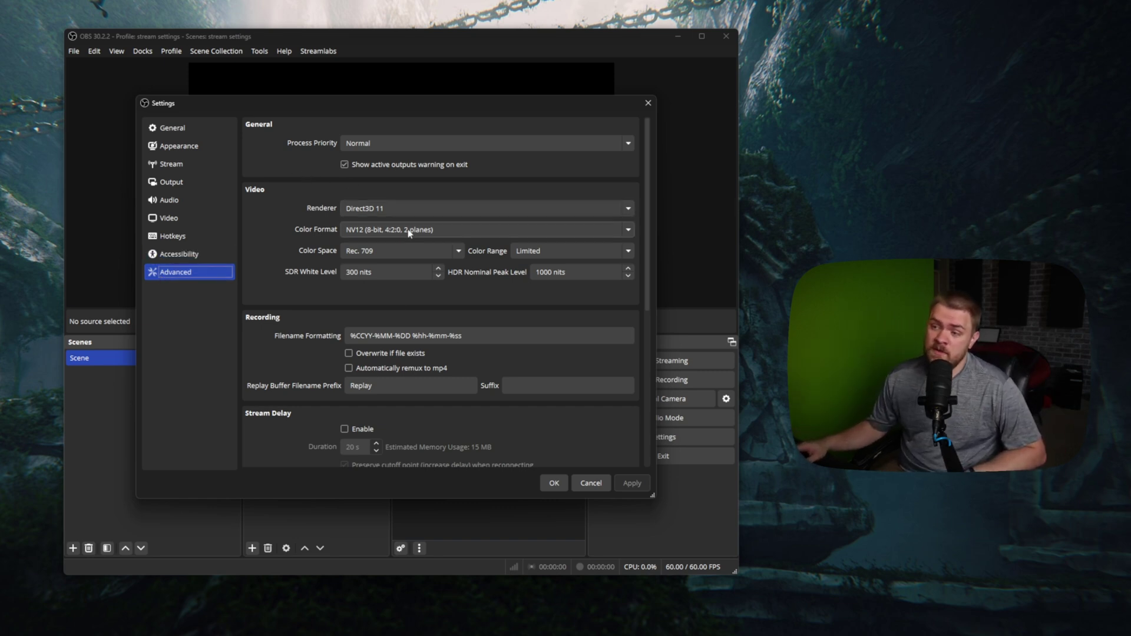
Keep Direct3D 11 as the renderer and scroll down to the Network section.
click(455, 214)
click(455, 221)
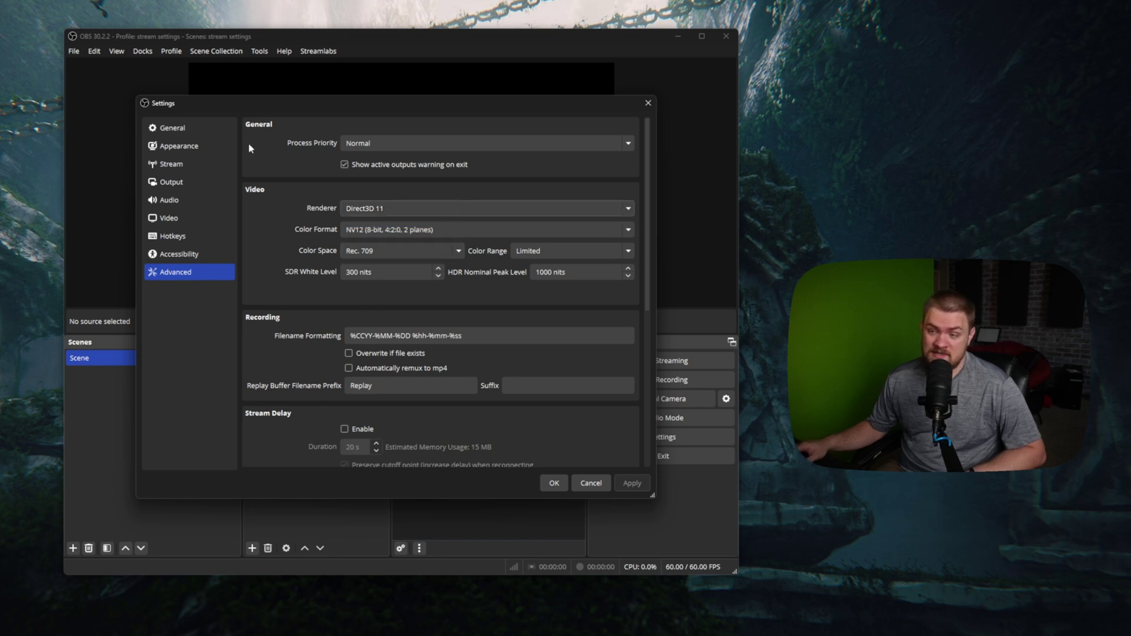
scroll(320, 249, down, 5)
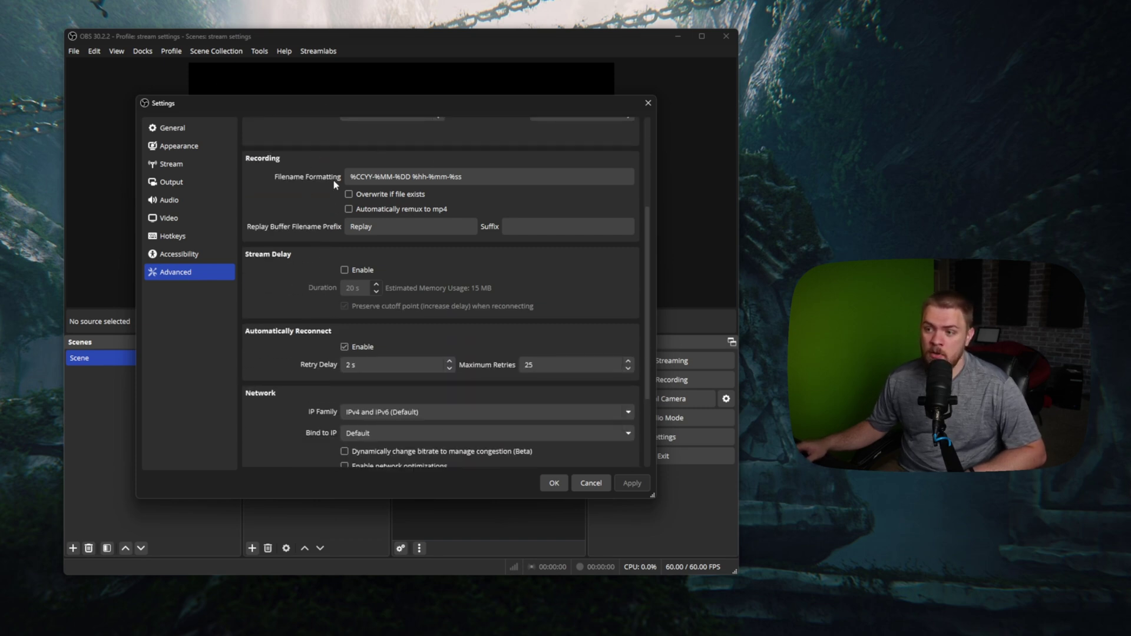
scroll(321, 220, down, 1)
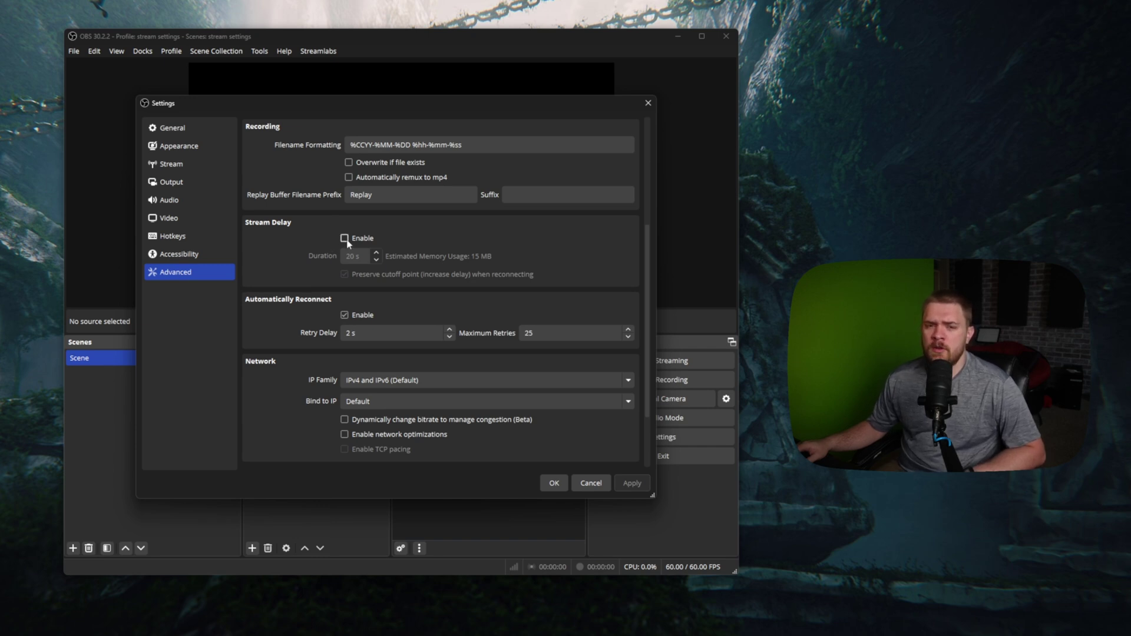
scroll(345, 285, down, 1)
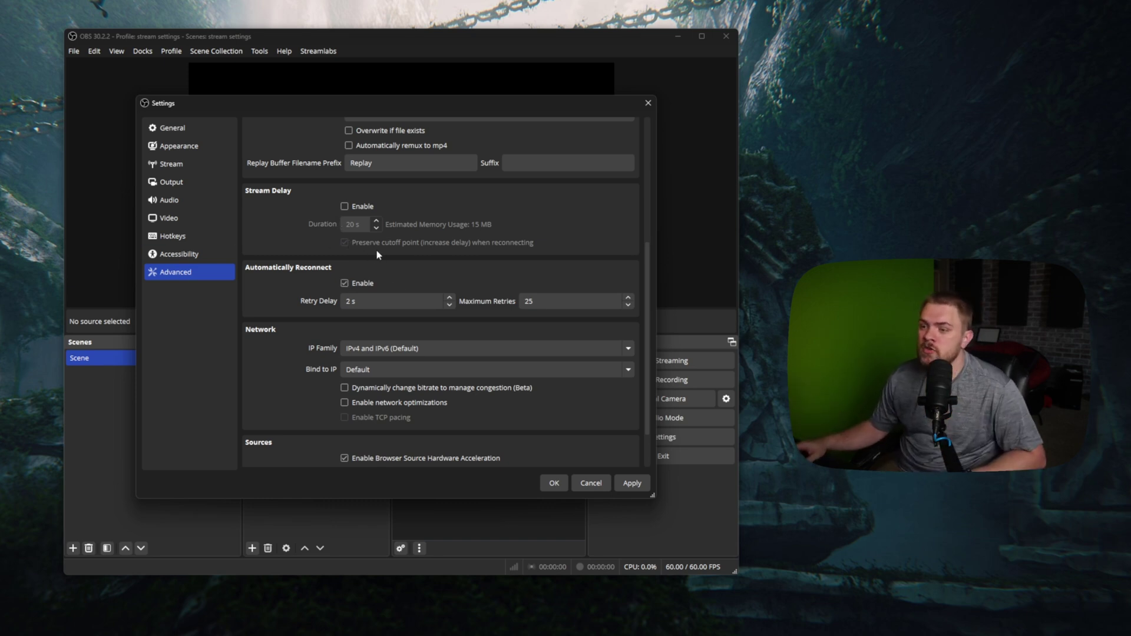
scroll(362, 236, down, 2)
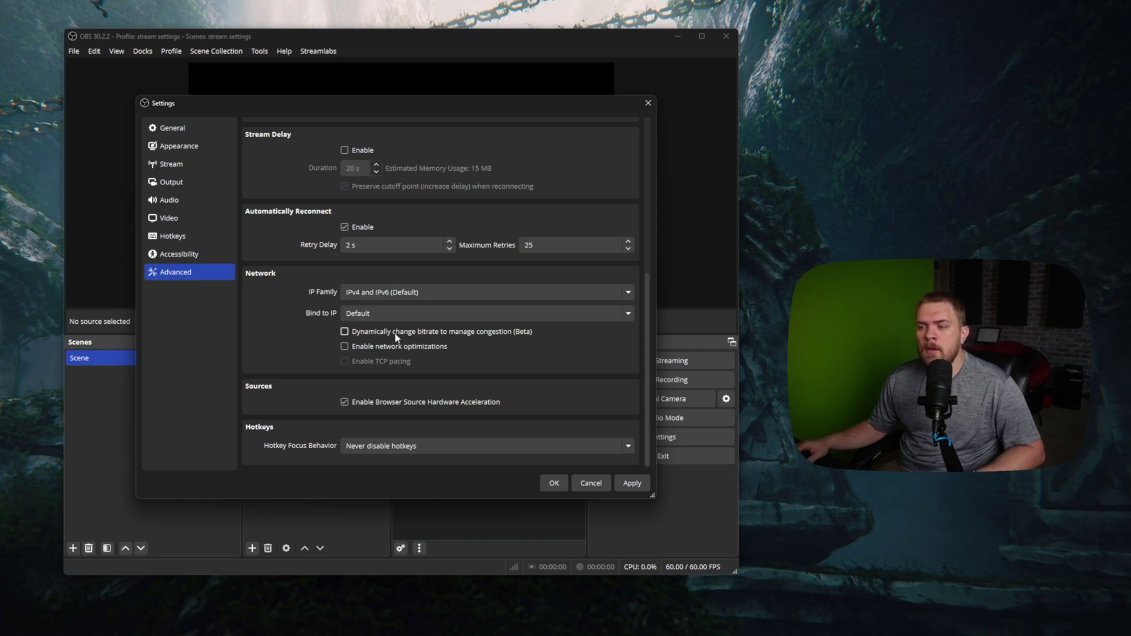
mouse_move(394, 334)
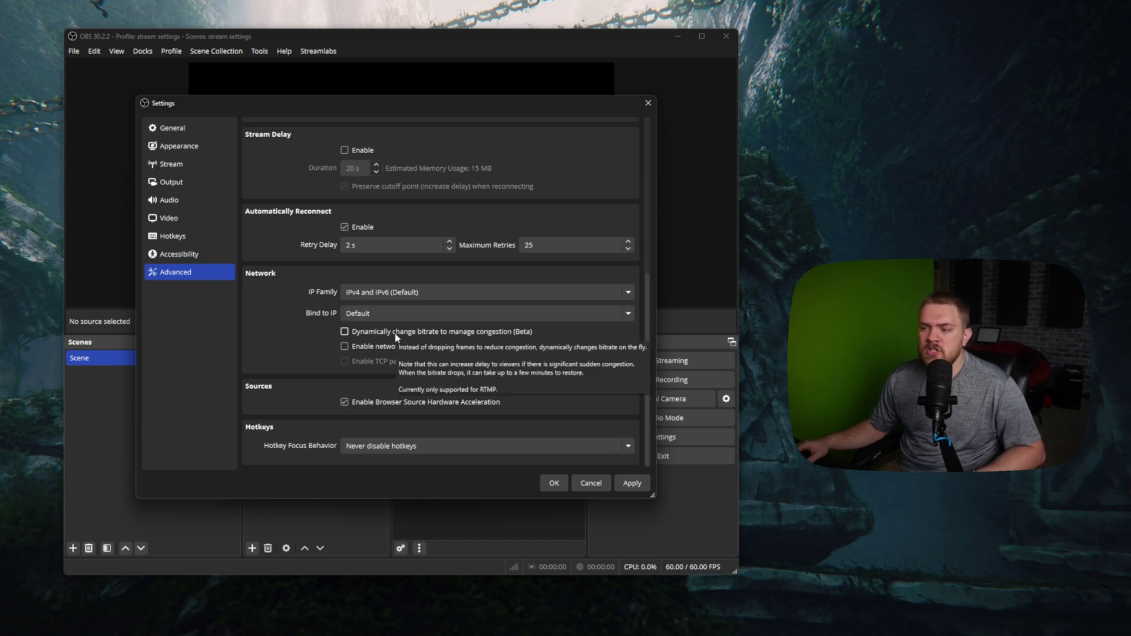